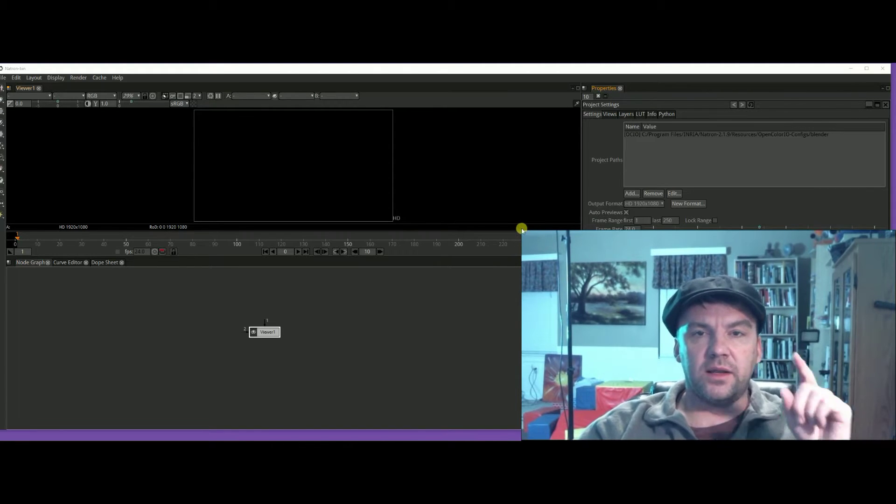
Step: Move the Viewer1 node further left in the node graph
drag(521, 230, 584, 270)
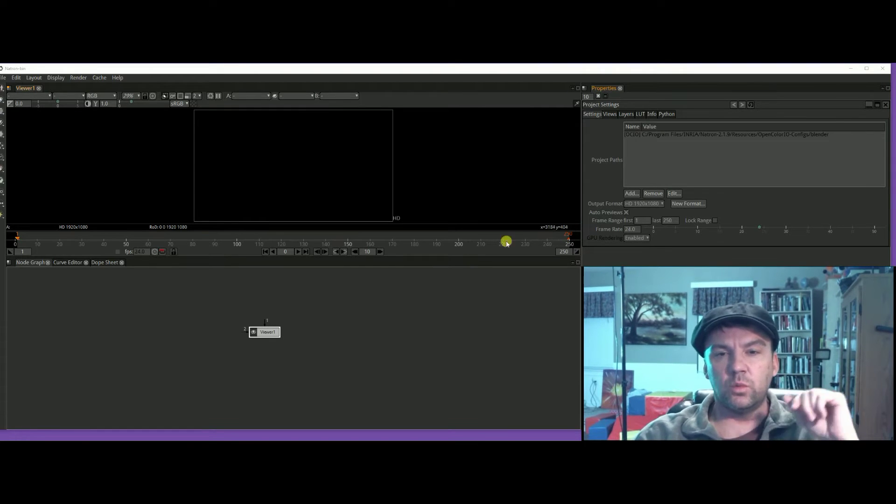
drag(271, 332, 183, 317)
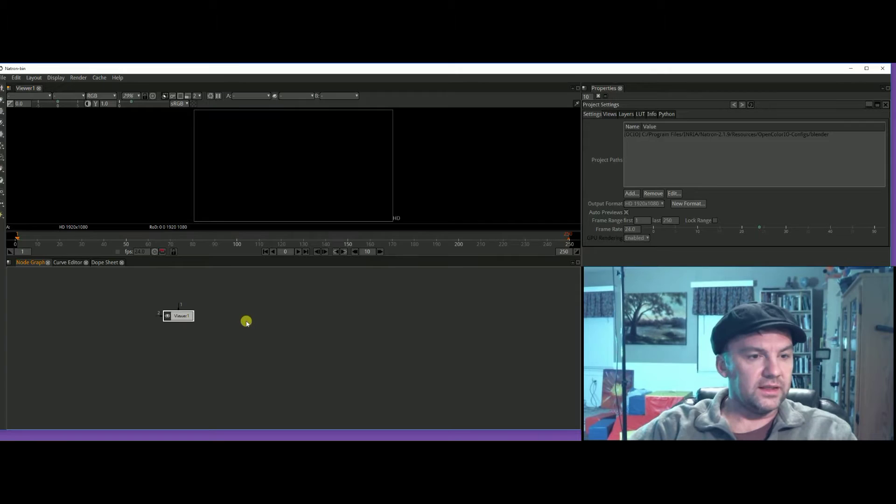
mouse_move(185, 315)
mouse_down()
mouse_move(294, 342)
mouse_move(202, 318)
mouse_move(169, 325)
mouse_up()
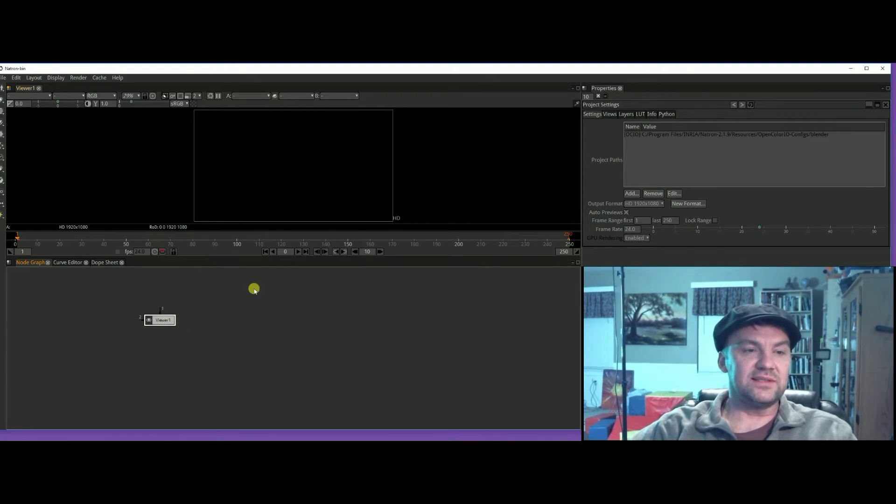
Step: Browse the node creation menu, dismiss it, and shift the Natron window aside
right_click(258, 313)
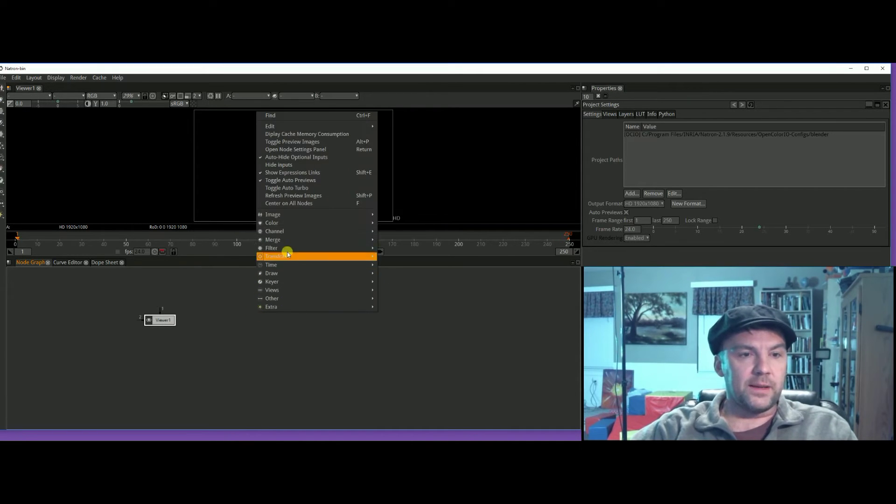
click(248, 288)
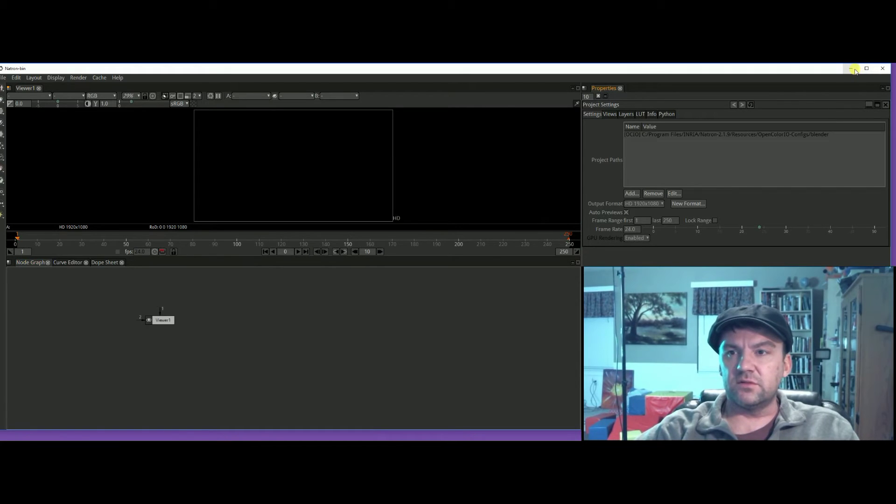
drag(780, 74, 875, 96)
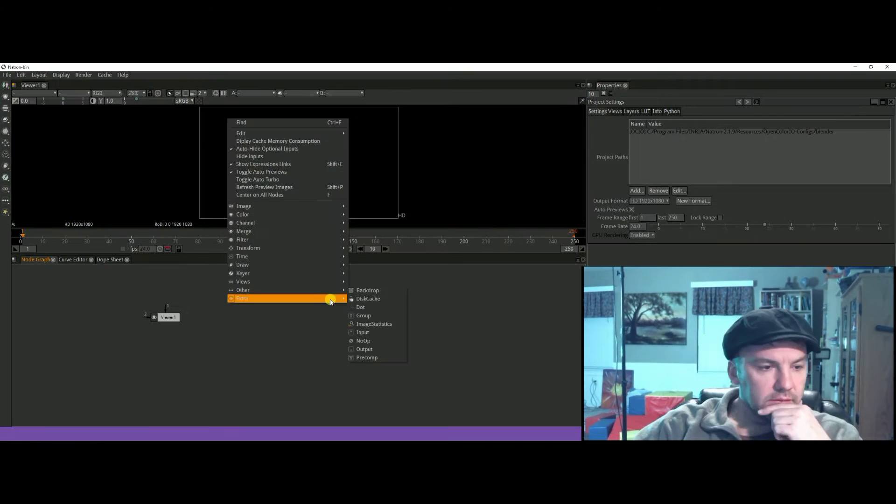
Step: Drag FoundryArtMuseum (1).MP4 from Desktop > NewVideos in File Explorer into Natron, creating Read1
mouse_move(310, 298)
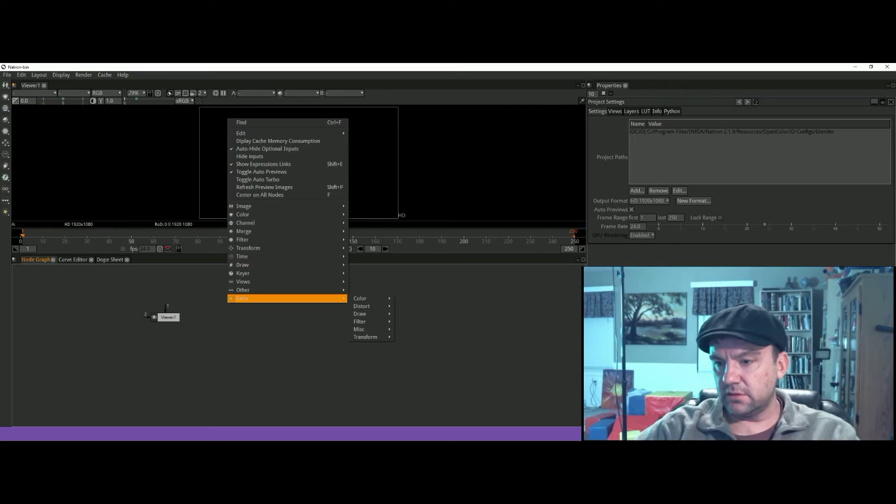
key(Escape)
key(super+e)
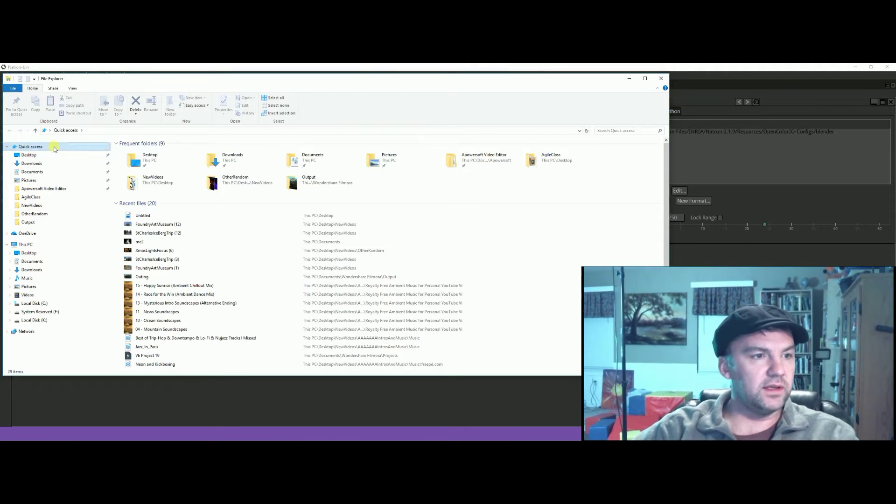
click(34, 206)
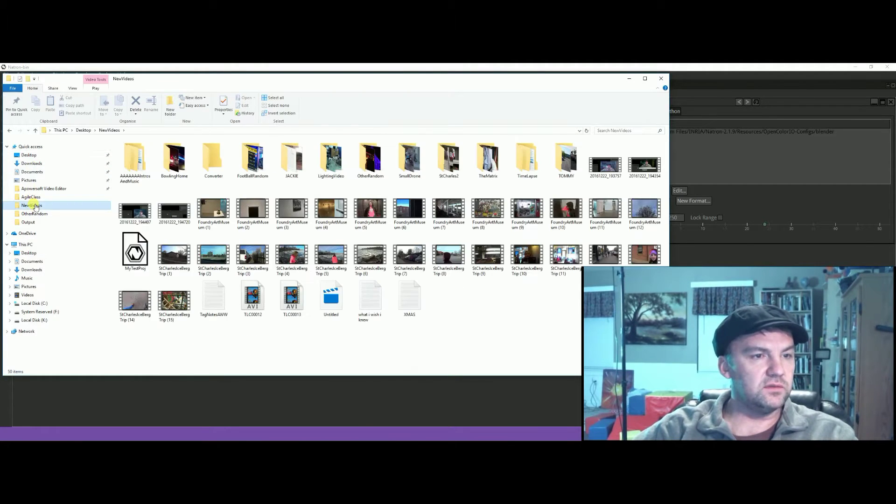
drag(359, 80, 895, 72)
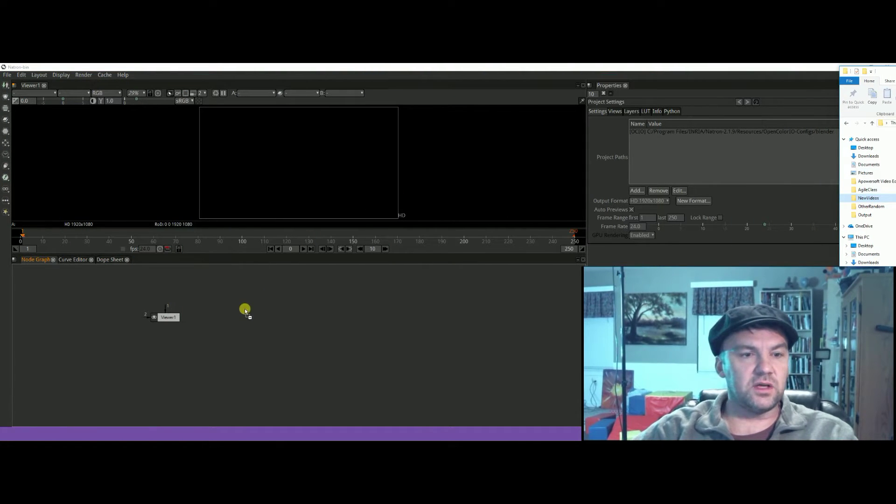
drag(247, 306, 250, 298)
click(264, 317)
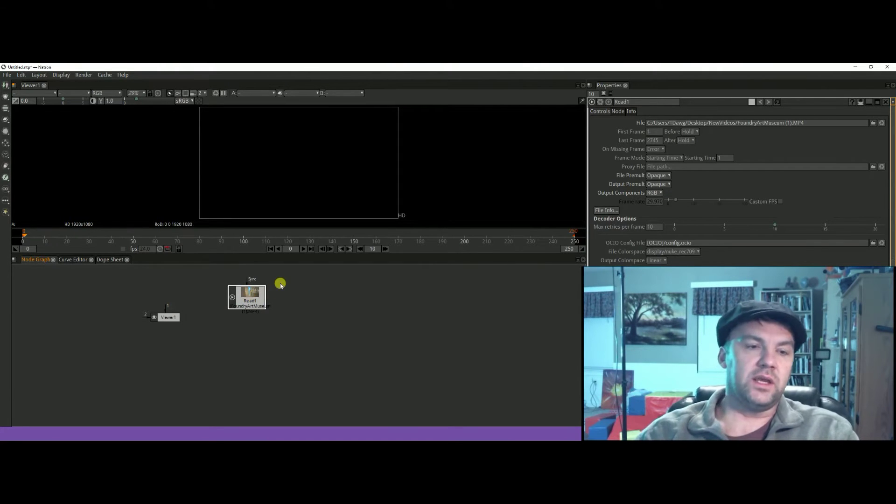
Step: Wire Read1 into Viewer1 so the museum video shows, positioning the two nodes
drag(250, 295, 233, 290)
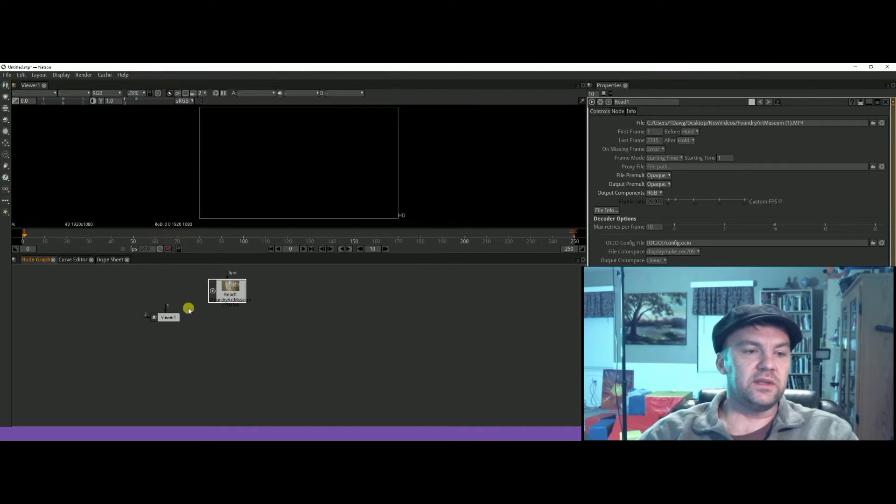
drag(161, 318, 221, 345)
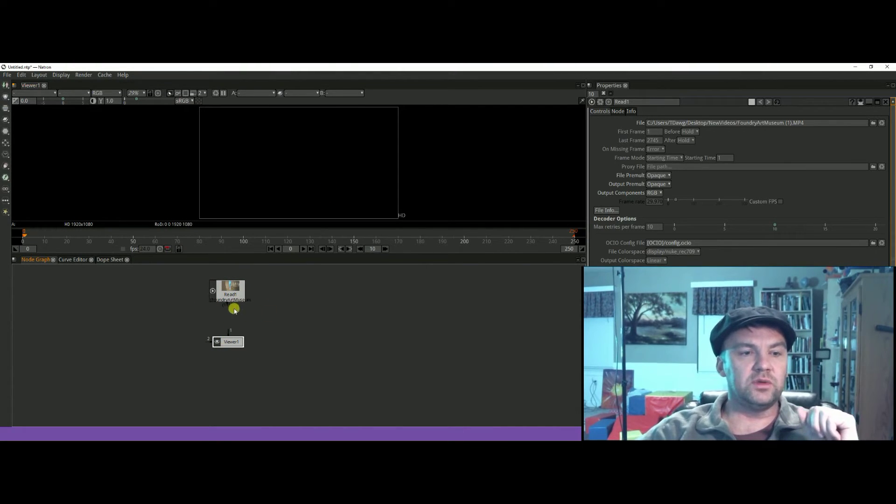
drag(228, 333, 229, 291)
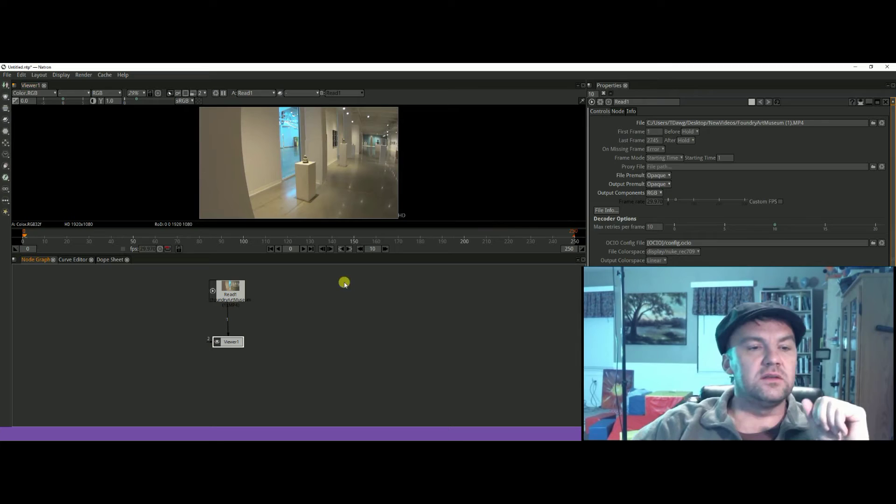
drag(224, 294, 169, 292)
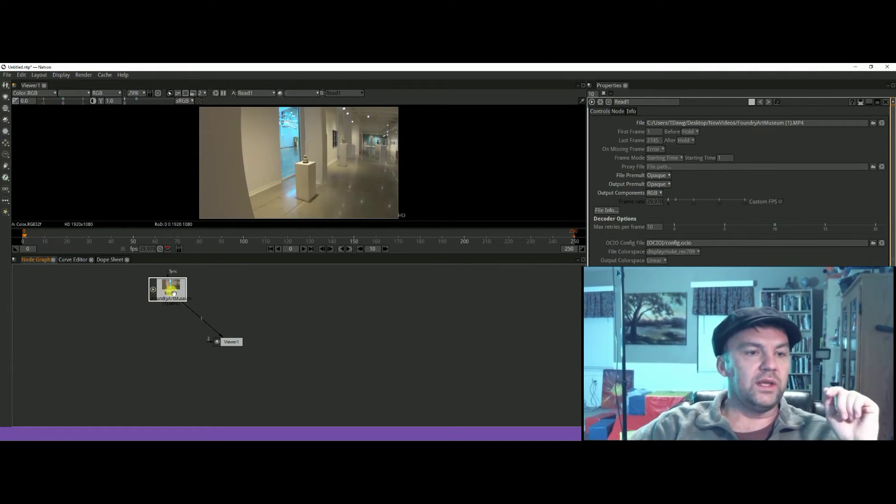
drag(171, 287, 169, 292)
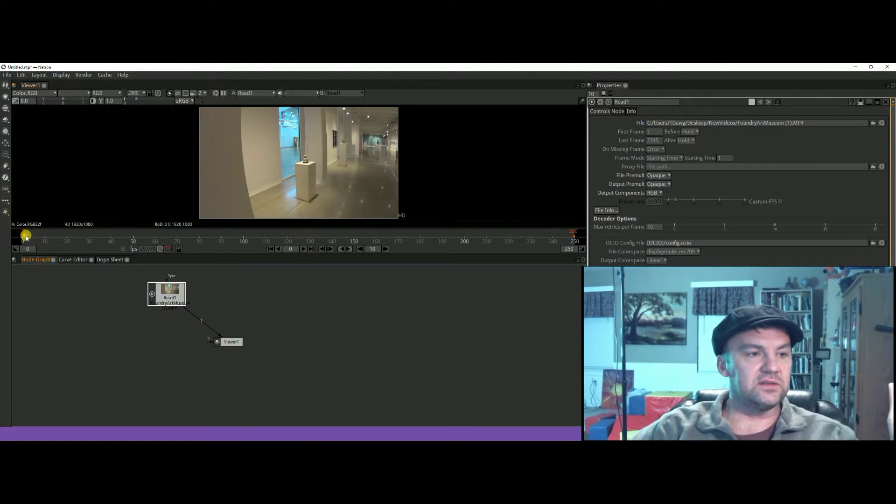
Step: Scrub the footage to frame 98 and line Read1 and Viewer1 up horizontally
drag(26, 238, 240, 235)
click(232, 345)
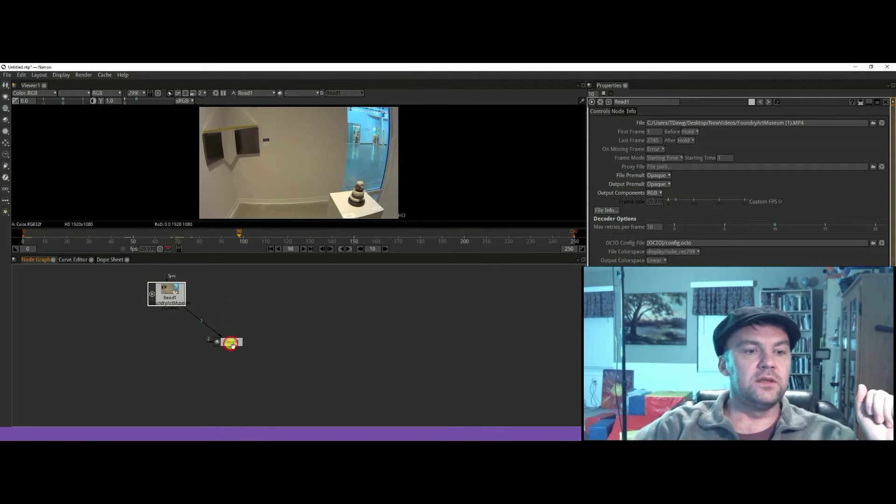
drag(232, 344, 410, 318)
drag(171, 302, 144, 325)
click(146, 316)
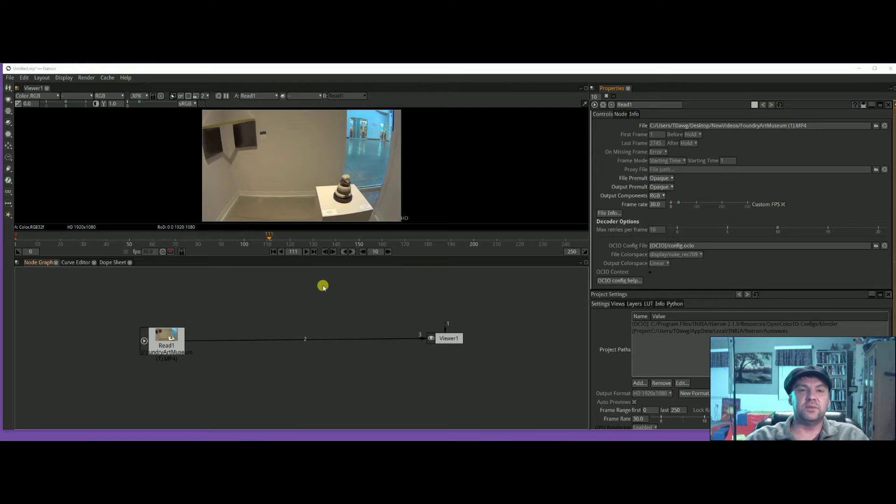
Step: Set the project frame rate to 30.0 fps to match Read1's footage
click(333, 288)
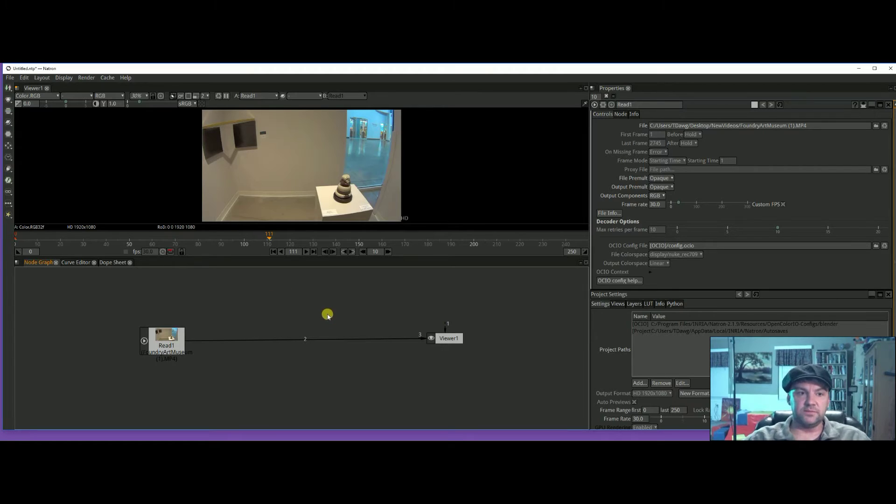
Step: Add a Text node (Text1) and place it above the Read1–Viewer1 link
right_click(306, 304)
mouse_move(340, 231)
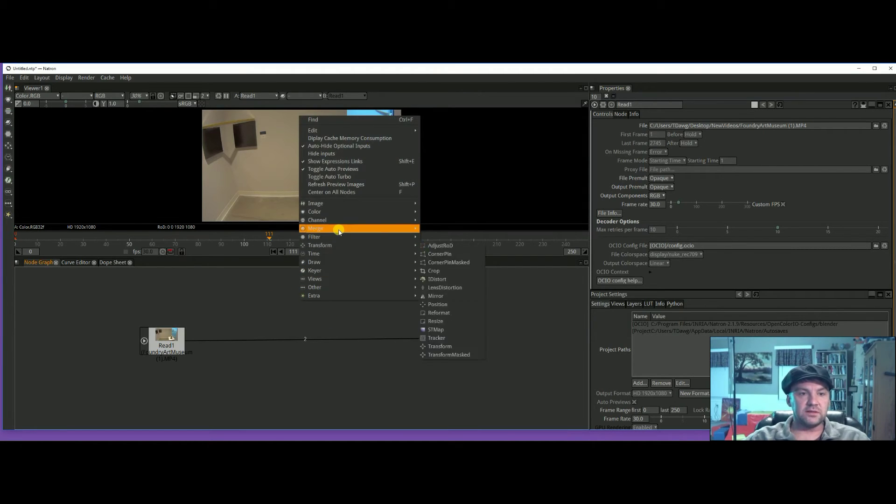
mouse_move(337, 262)
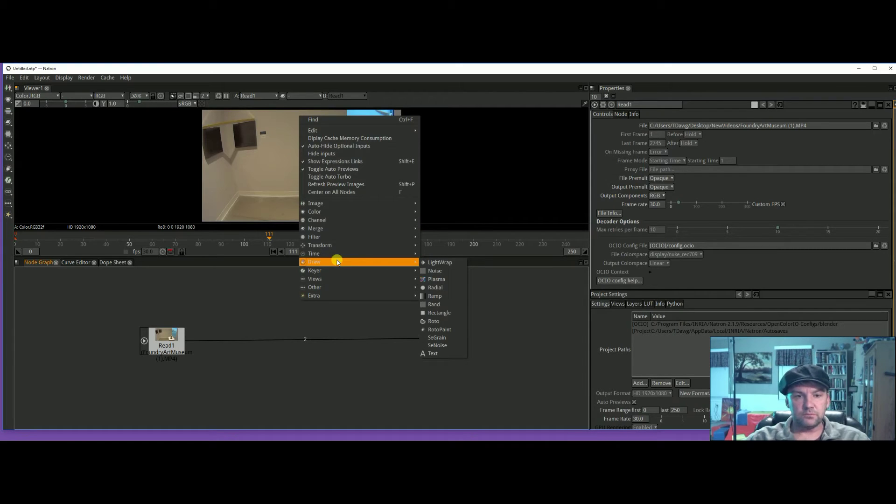
click(439, 353)
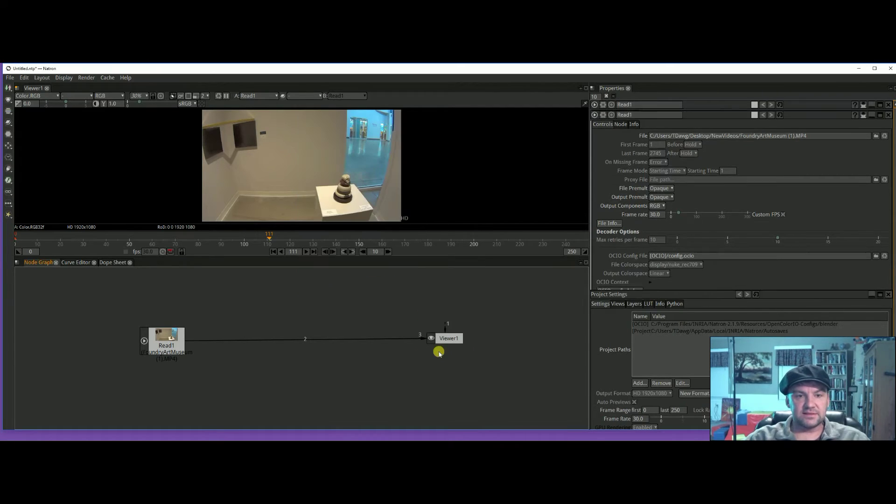
drag(321, 354, 280, 298)
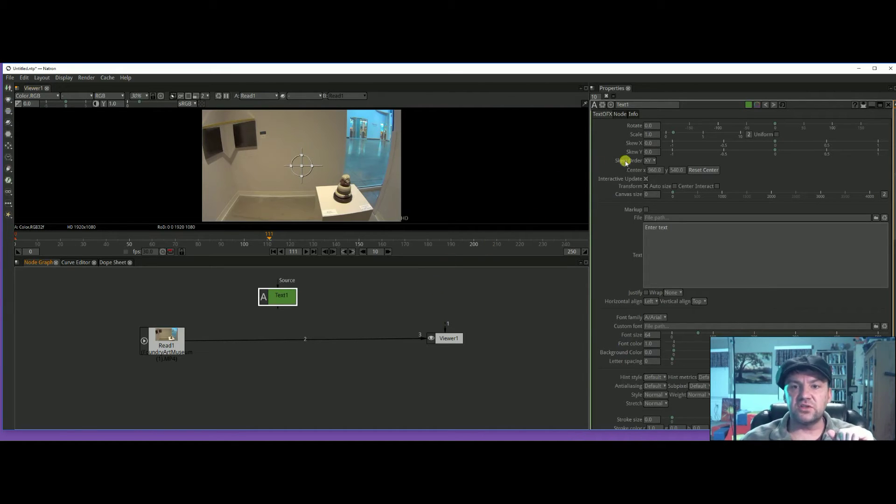
Step: Enter 'SOME RANDOM TEXT' in Text1 and raise its font size from 64 to 256
click(673, 234)
drag(673, 233, 630, 230)
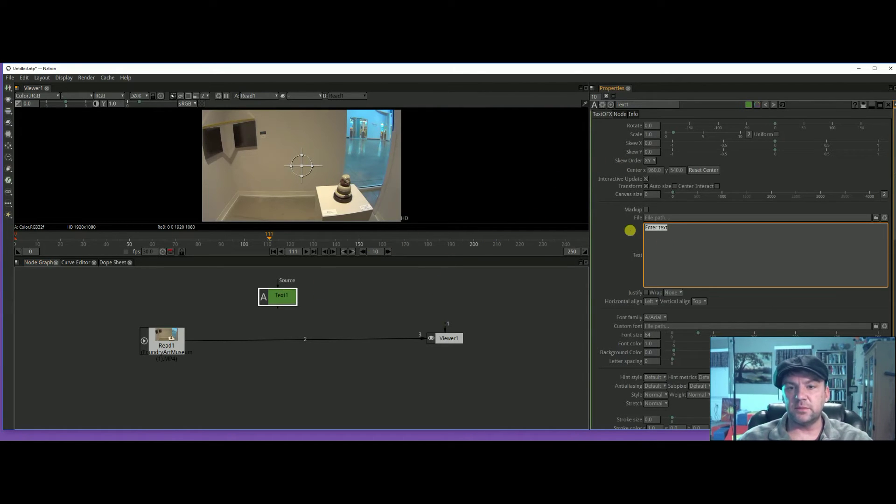
text(SOME RANDOM TEXT)
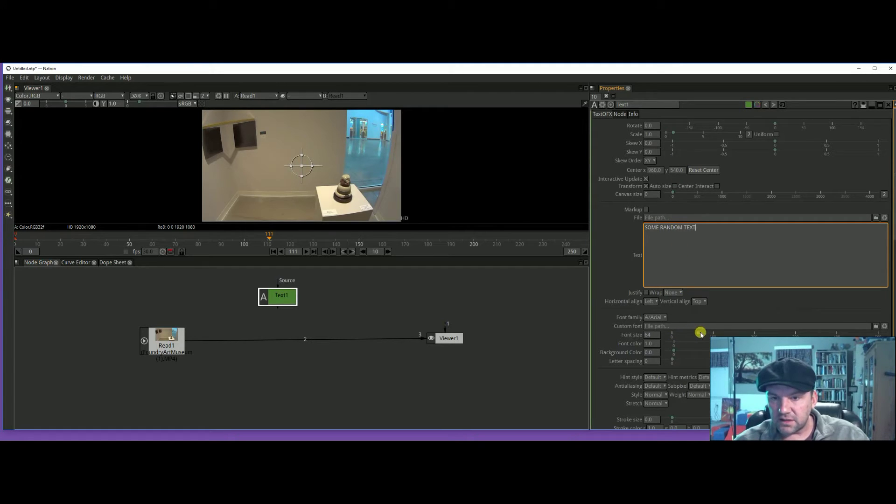
drag(701, 334, 778, 335)
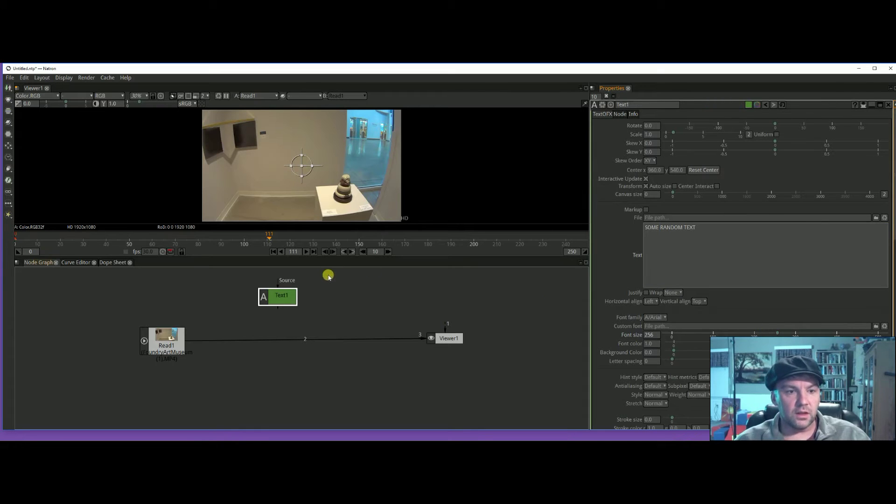
drag(288, 288, 292, 287)
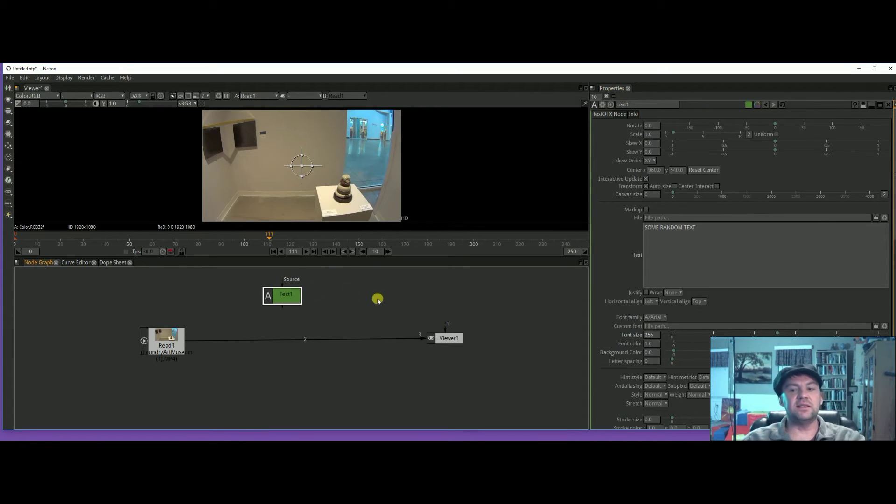
Step: Add a Merge > Plus node (Plus2) between Read1 and the viewer, clearing old links
right_click(343, 305)
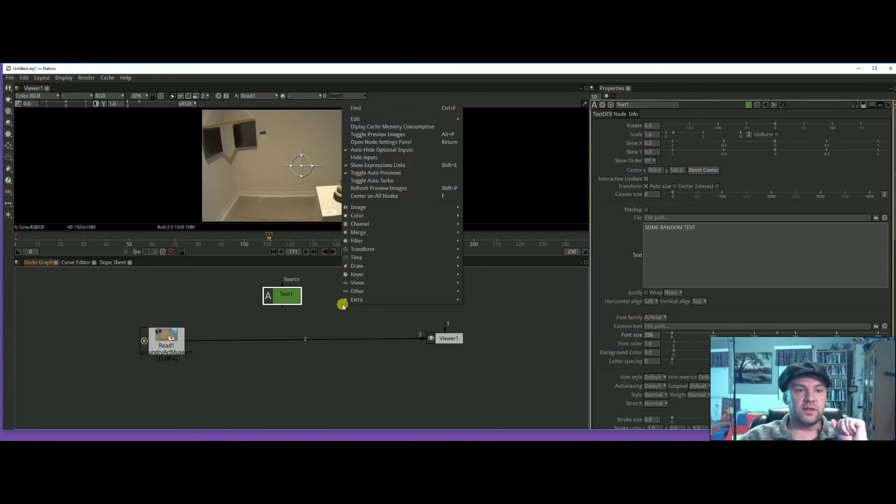
mouse_move(383, 234)
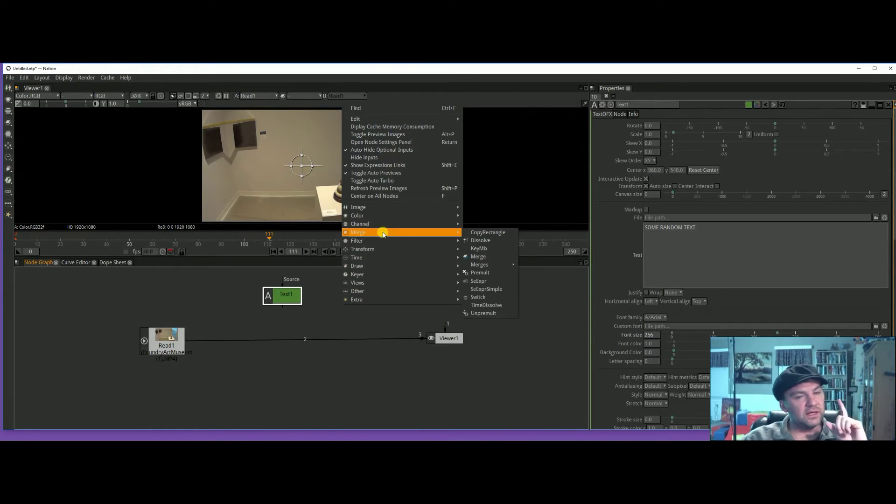
mouse_move(487, 265)
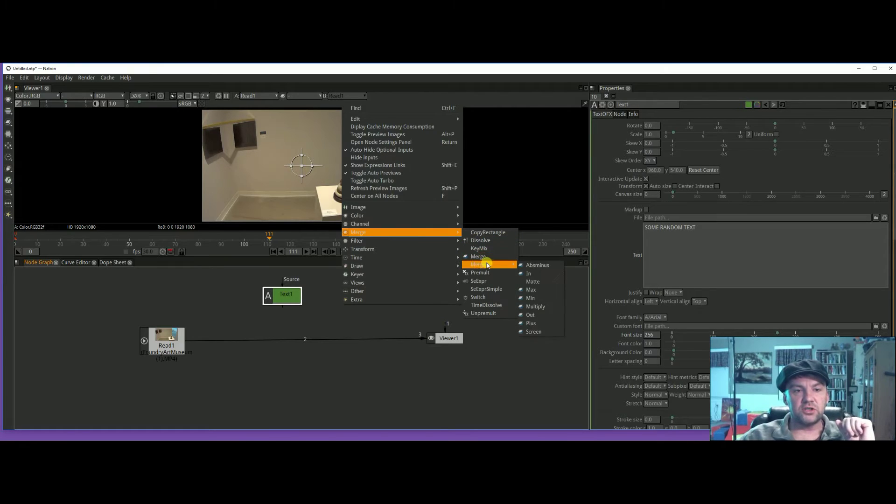
click(531, 323)
mouse_move(284, 329)
mouse_down()
mouse_move(291, 347)
mouse_move(342, 316)
mouse_move(285, 341)
mouse_up()
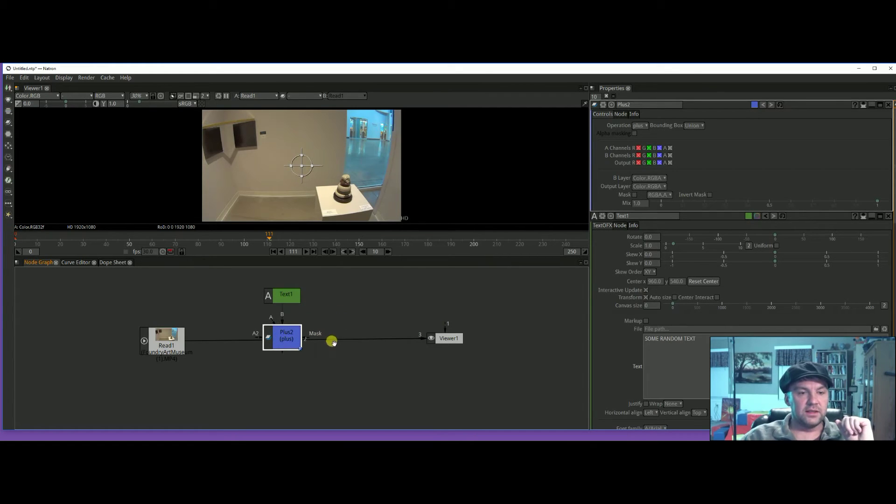
drag(424, 341, 248, 338)
drag(178, 341, 163, 336)
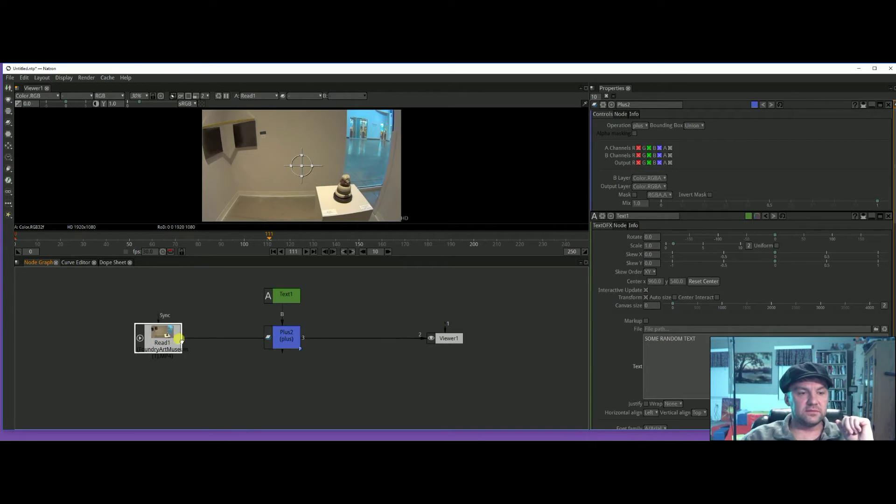
drag(221, 337, 415, 336)
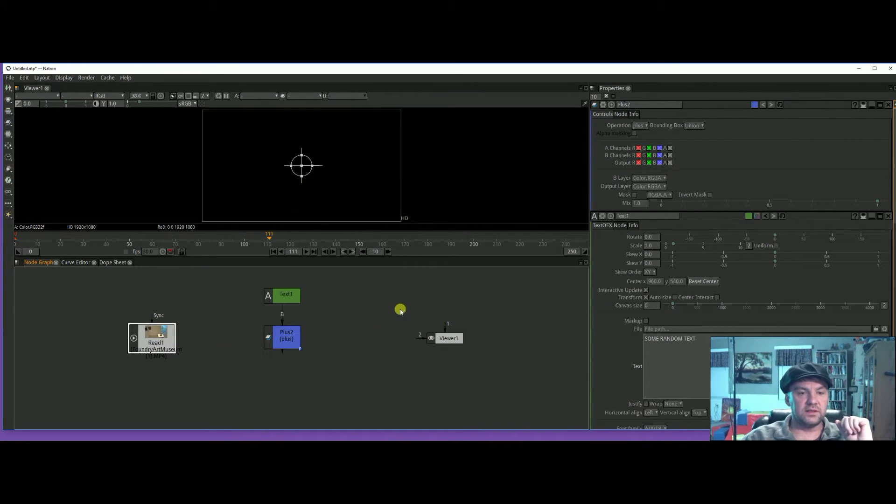
Step: Wire Text1 to Plus2's A input, Read1 to B, and Plus2 into Viewer1
click(297, 346)
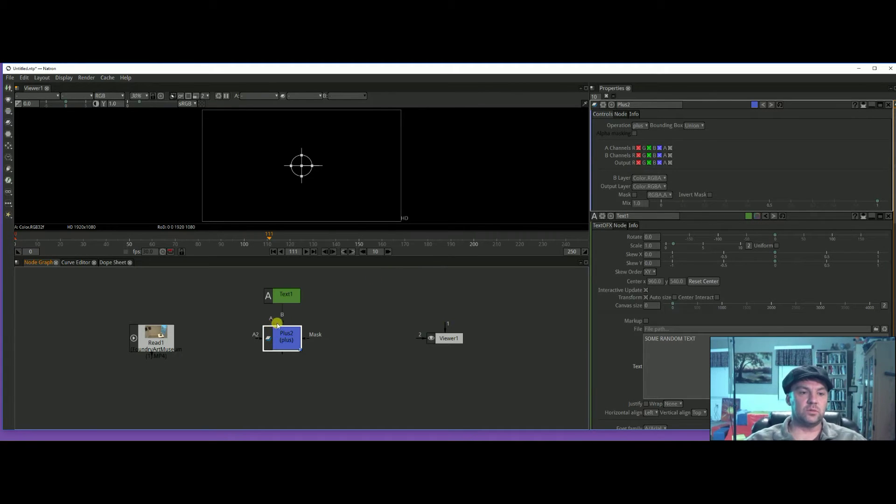
click(289, 300)
drag(283, 323, 162, 338)
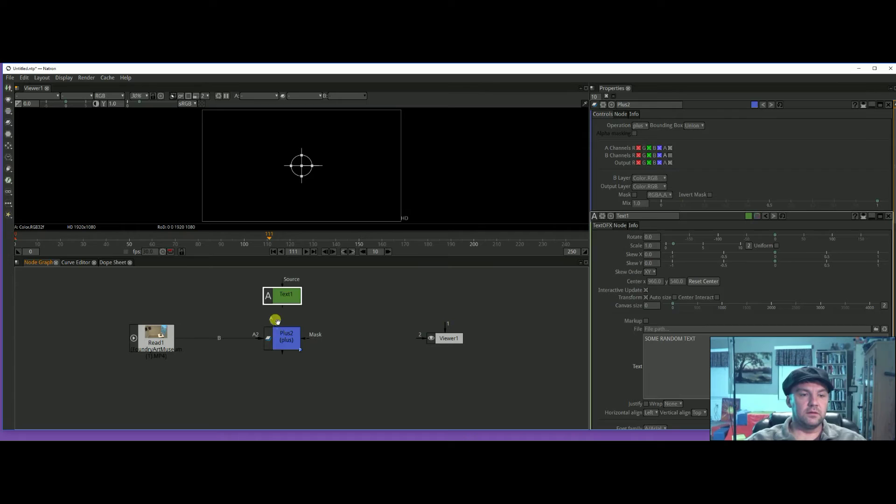
drag(276, 322, 283, 299)
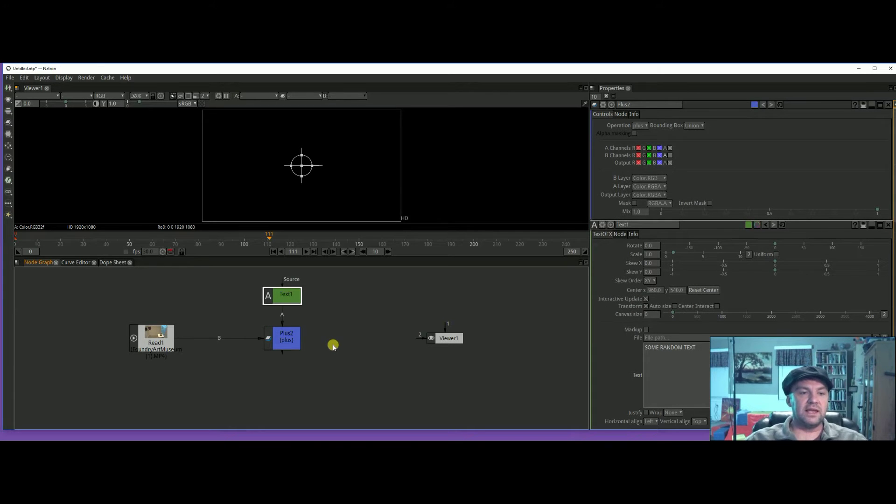
click(165, 338)
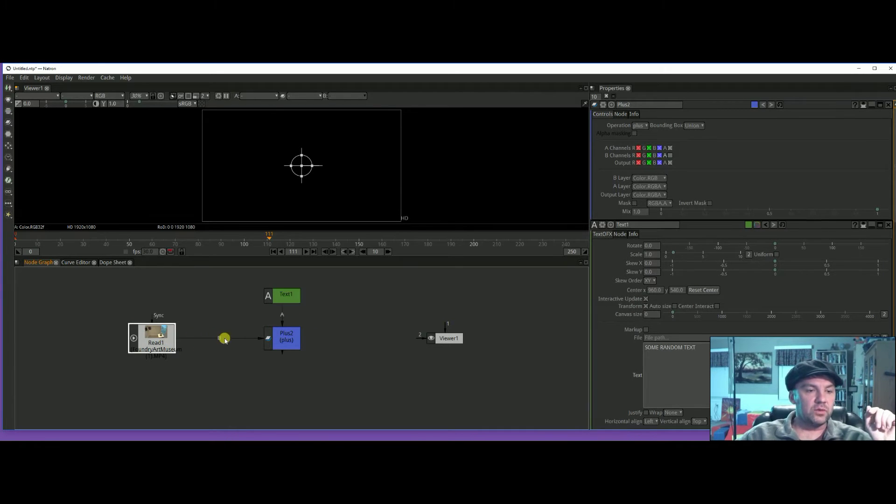
click(279, 341)
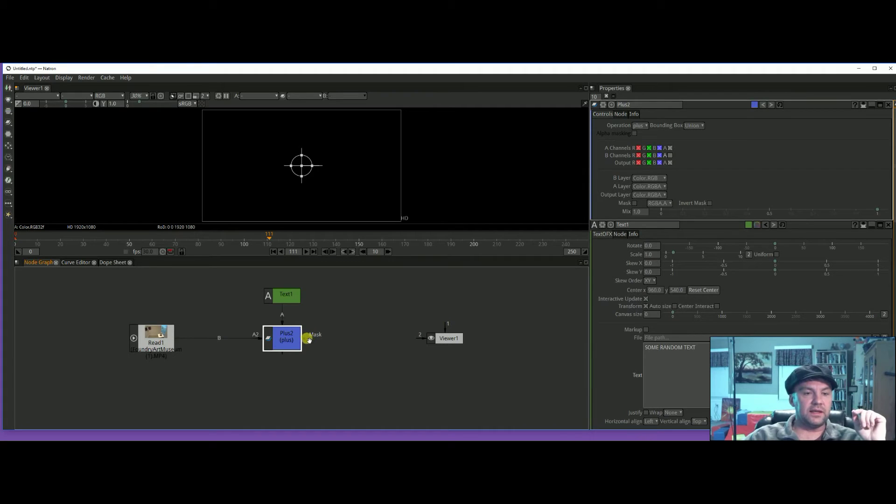
drag(420, 340, 305, 340)
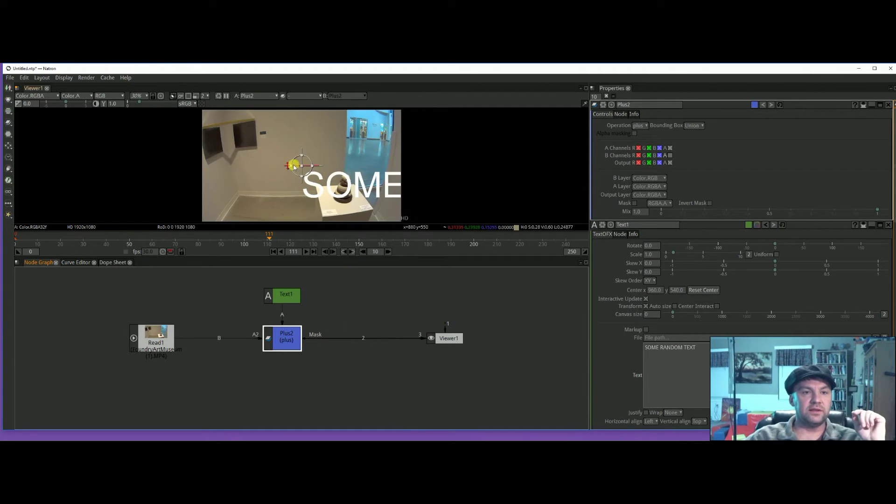
Step: Drag the text overlay up and left in the viewer to Center 200, 736
drag(302, 166, 223, 146)
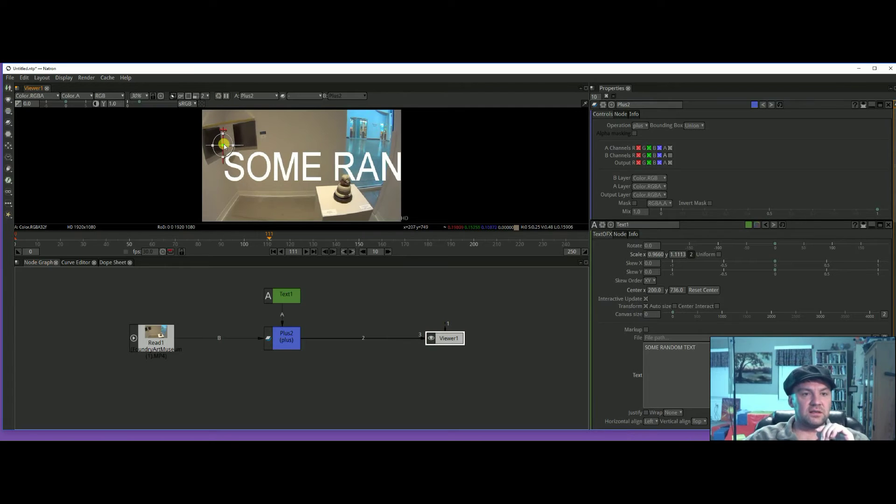
drag(382, 322, 370, 311)
click(370, 311)
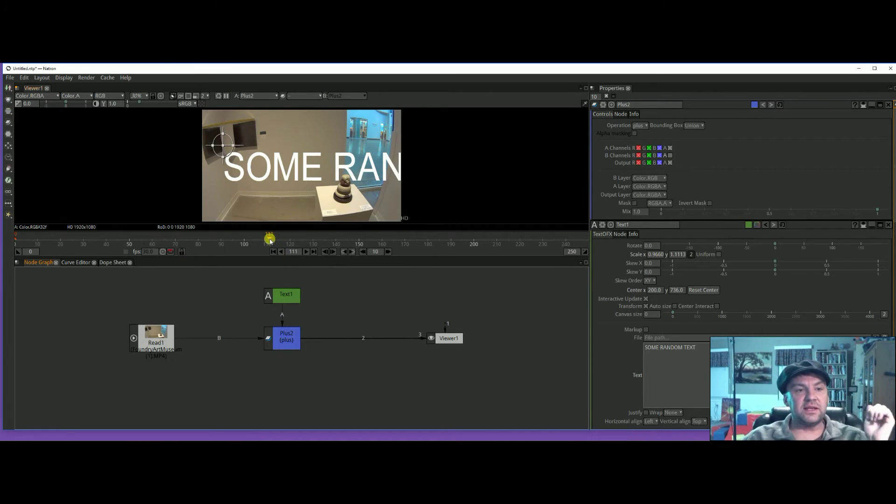
Step: Set Plus2's Mix to 0 and keyframe it, hiding the text
drag(270, 239, 244, 242)
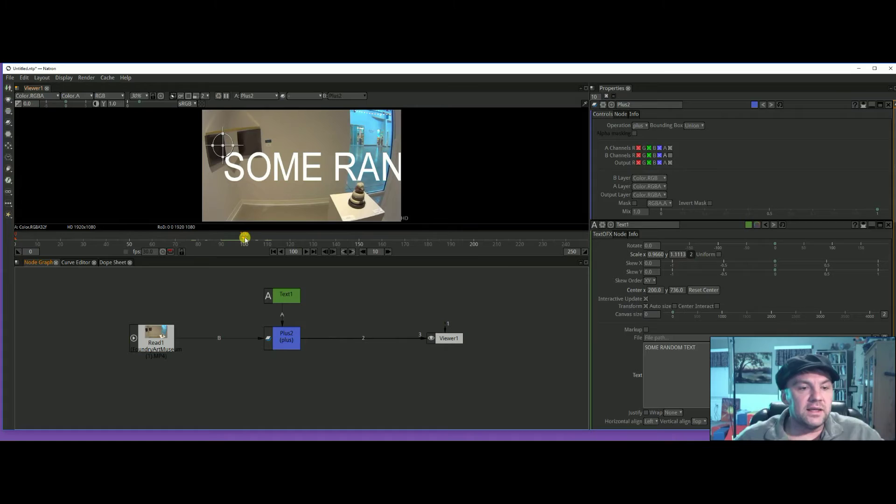
click(290, 343)
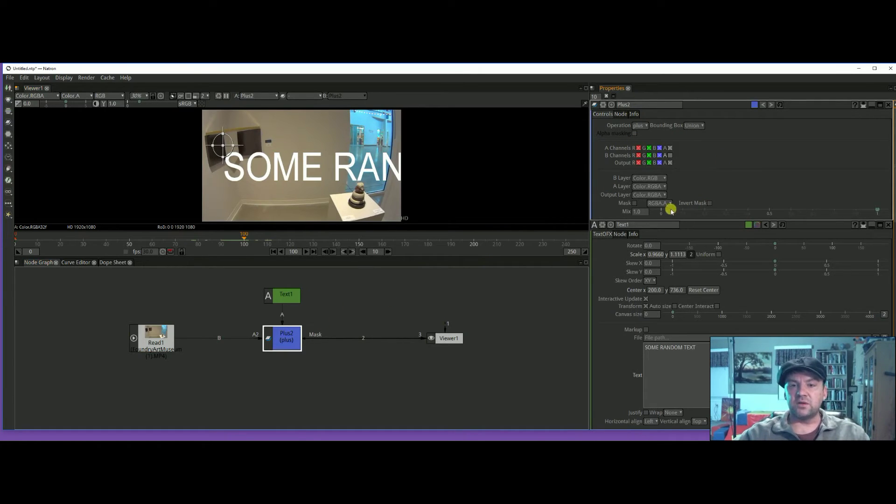
click(641, 212)
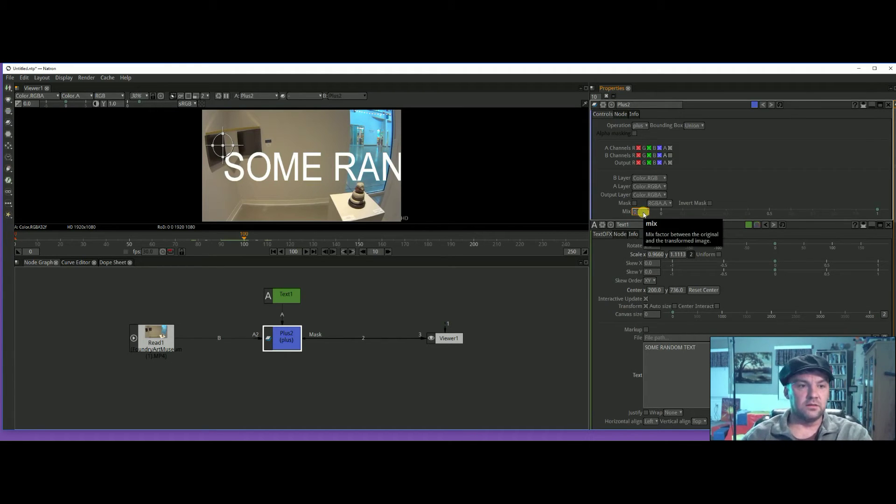
key(Return)
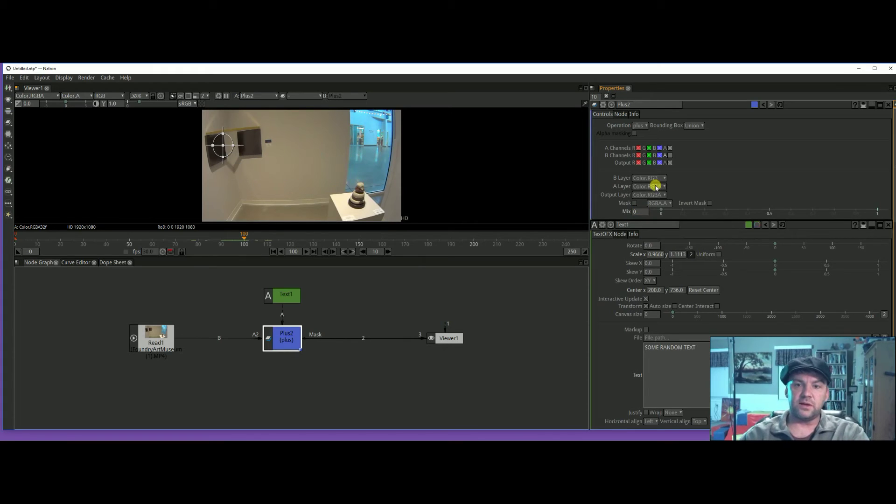
right_click(641, 213)
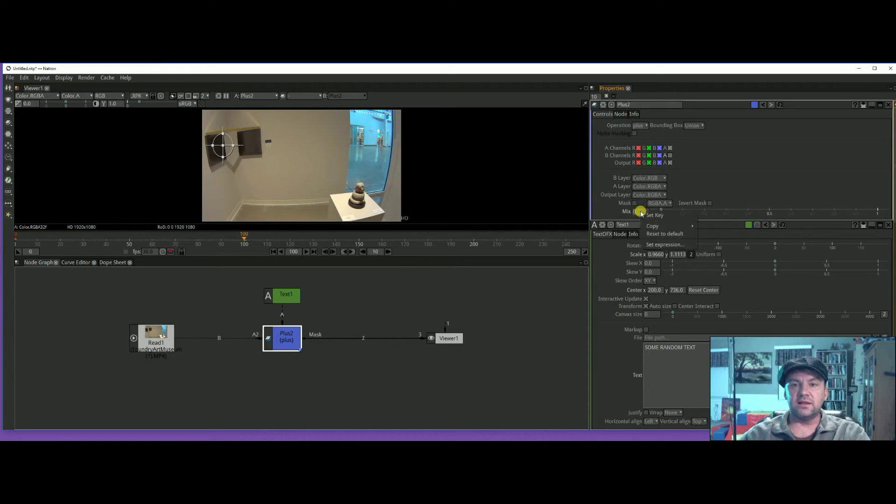
click(653, 215)
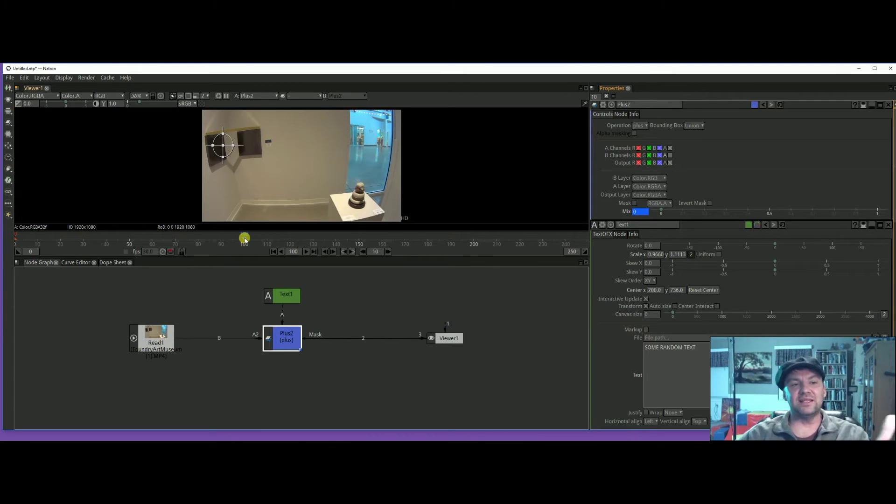
Step: Move later in the clip and set Plus2's Mix back to 1 so the text reappears
drag(245, 239, 292, 239)
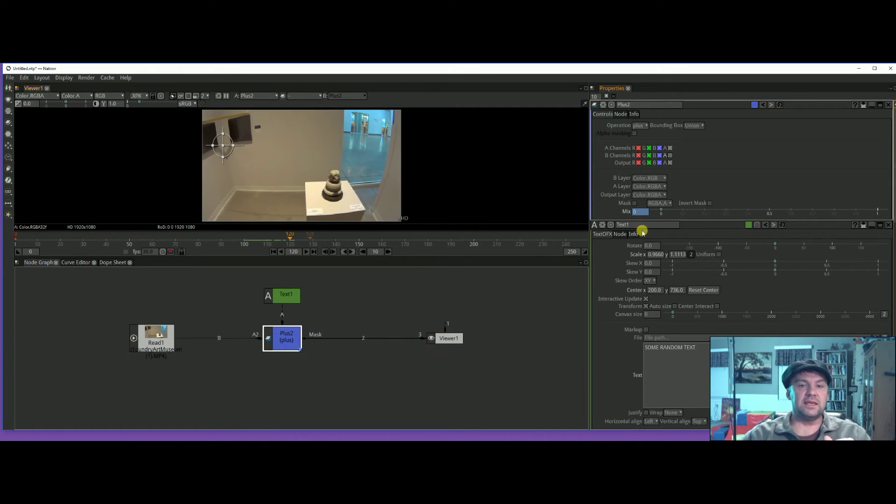
click(640, 213)
drag(641, 215, 626, 214)
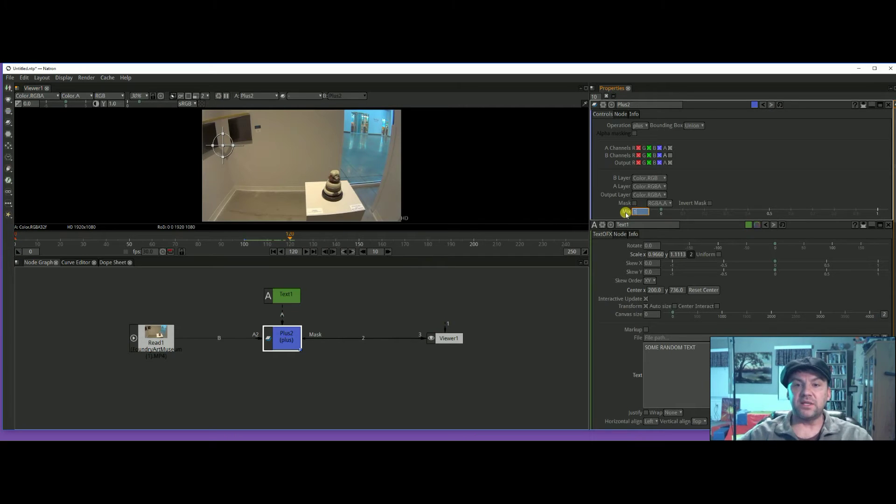
key(Return)
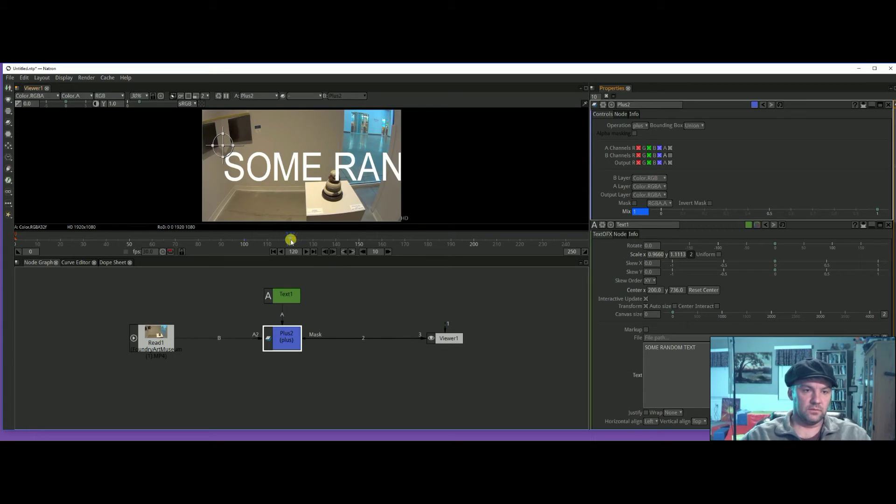
Step: Key Plus2's Mix to 0 at frame 199 and scrub to preview the text fading out
drag(290, 241, 404, 241)
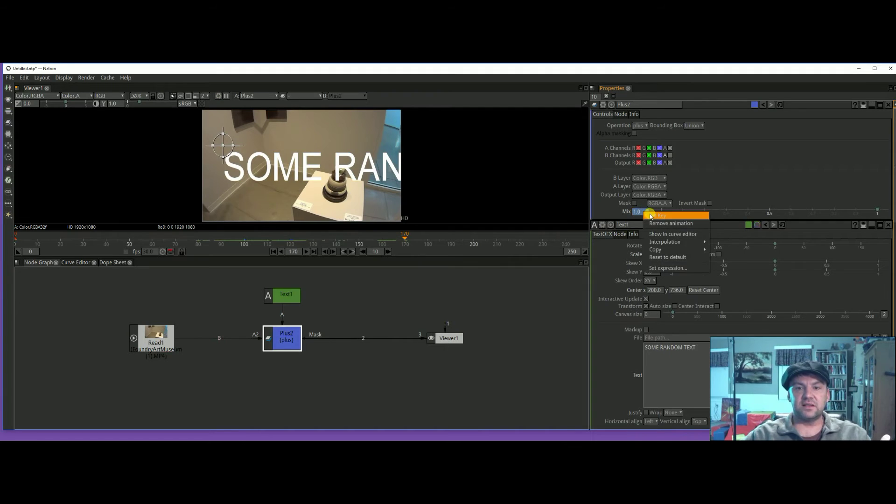
click(643, 212)
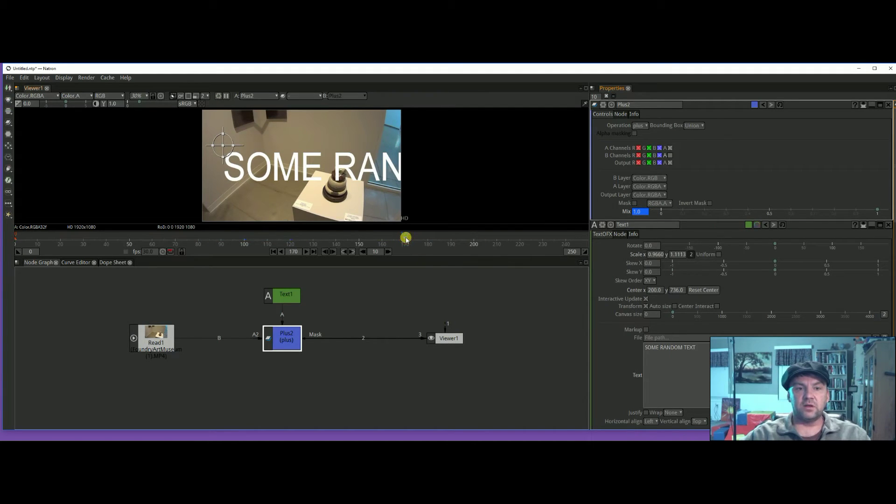
drag(411, 240, 451, 240)
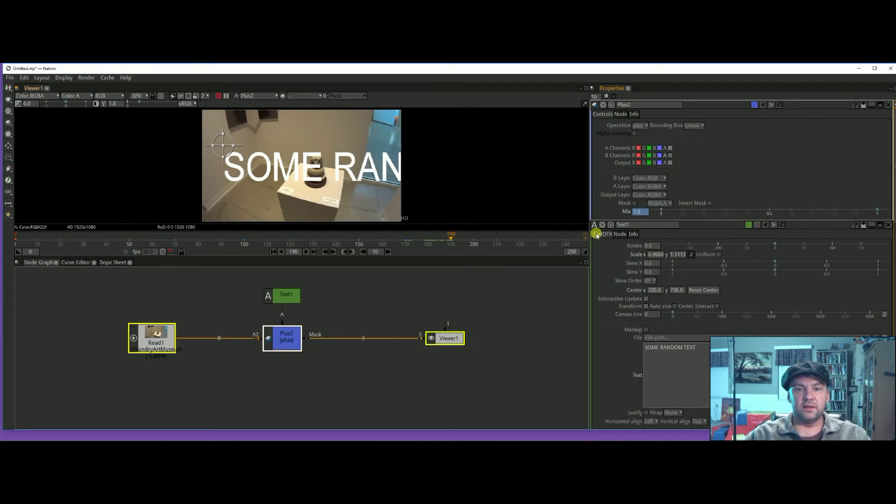
click(637, 211)
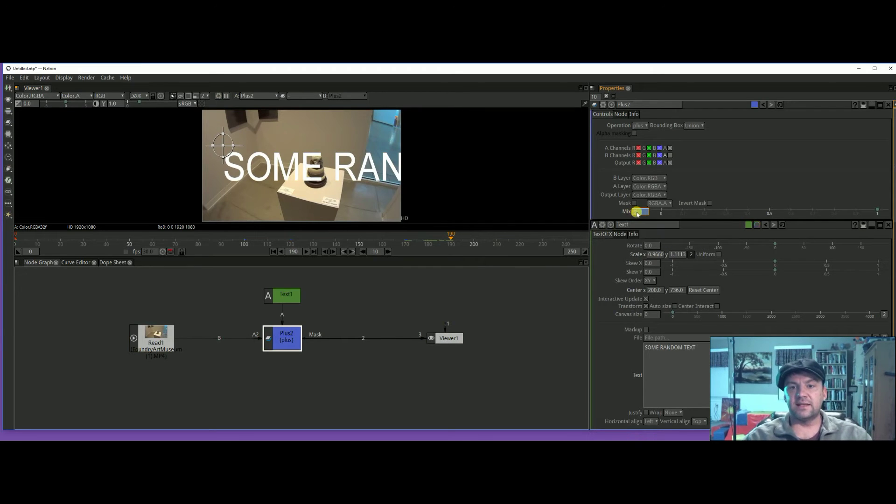
text(0)
key(Return)
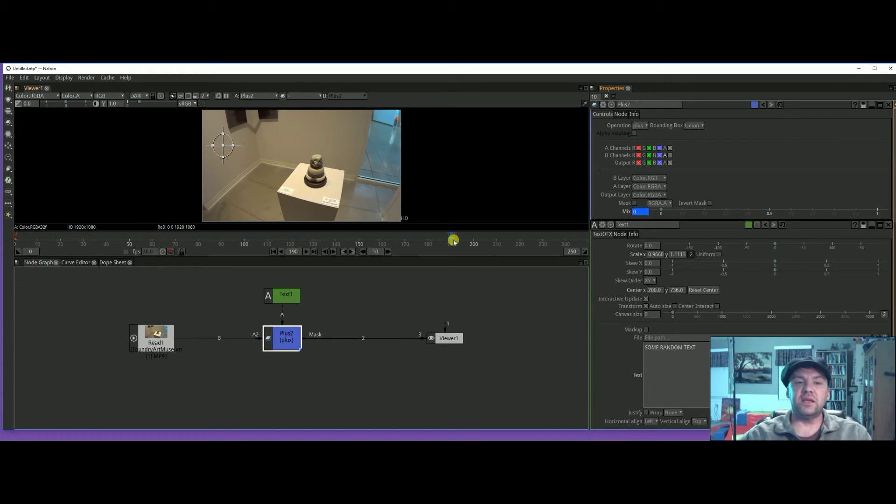
drag(454, 241, 473, 242)
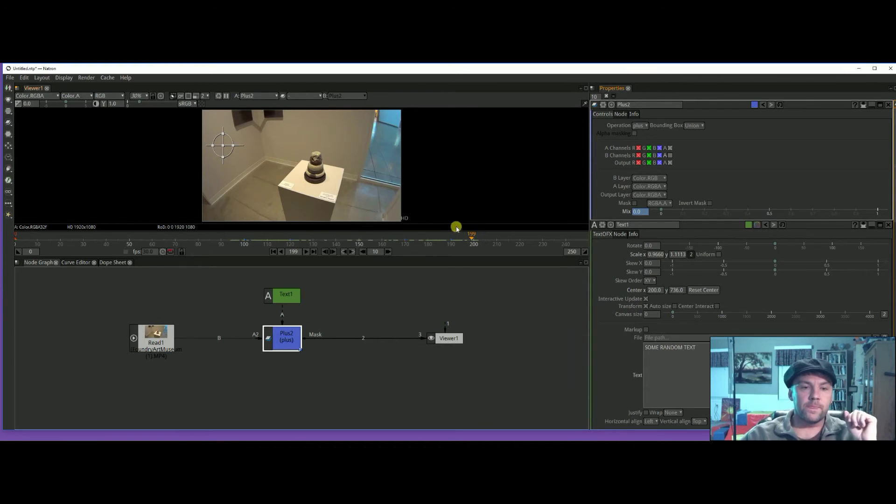
Step: Move Viewer1 closer to Plus2 and add an Image > Write node for the output
right_click(433, 304)
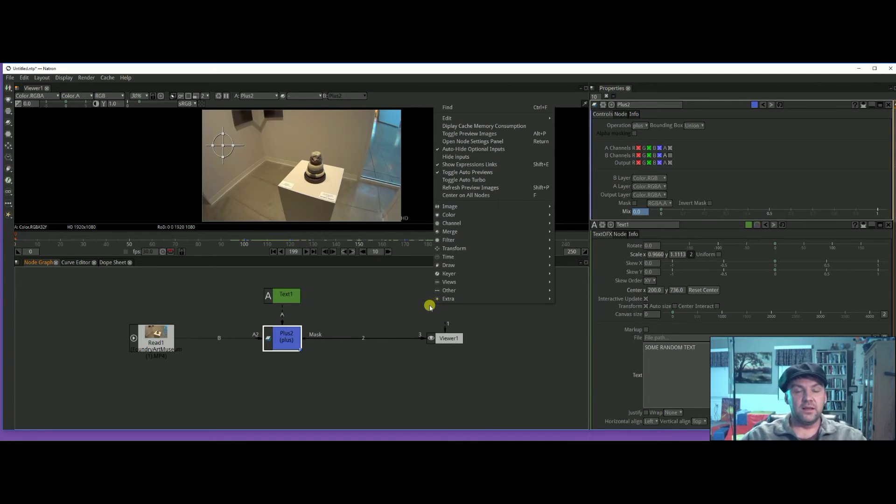
mouse_move(469, 209)
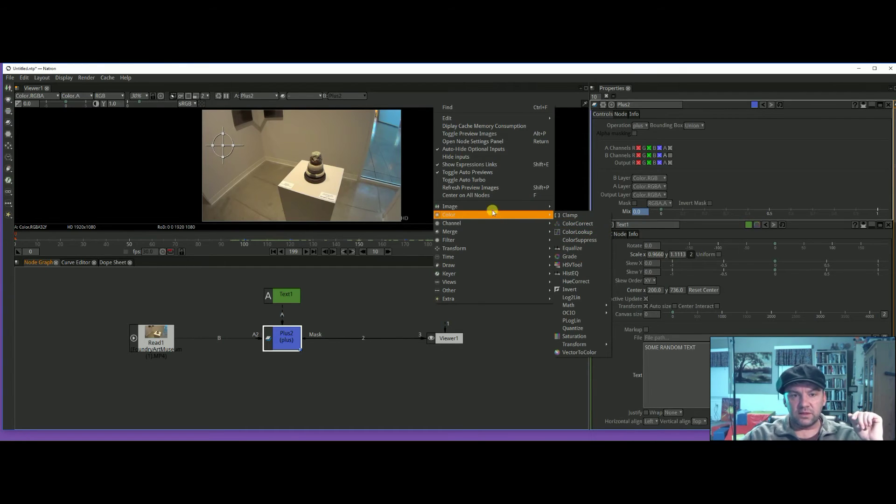
mouse_move(490, 222)
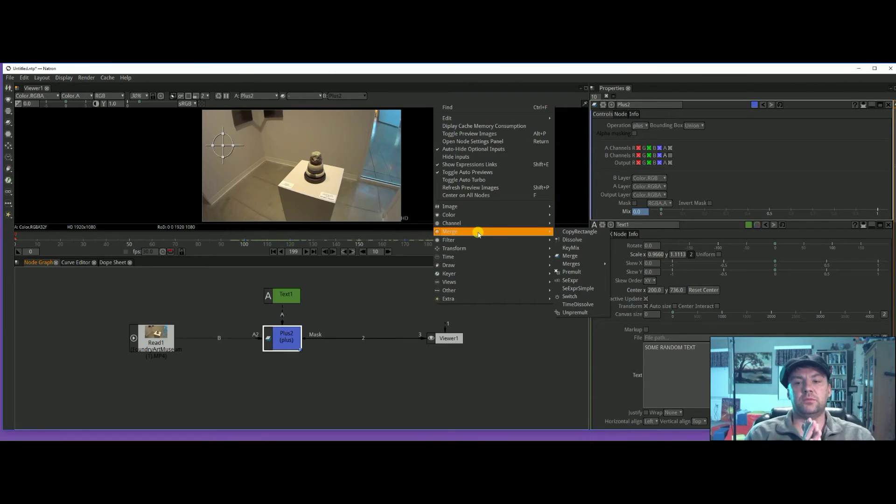
click(495, 365)
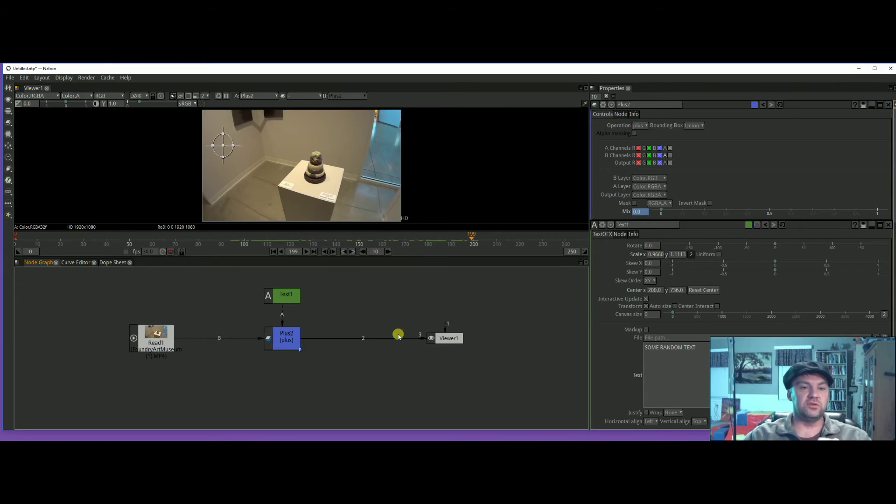
click(448, 342)
drag(449, 342, 382, 339)
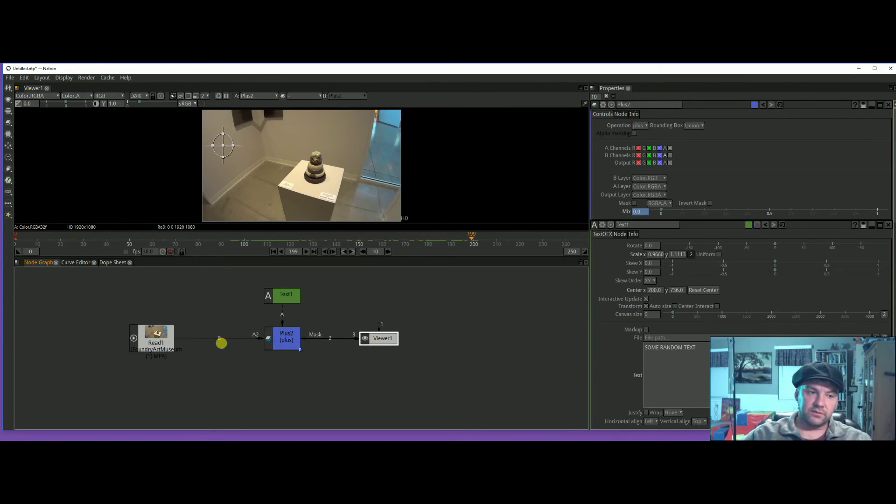
right_click(442, 295)
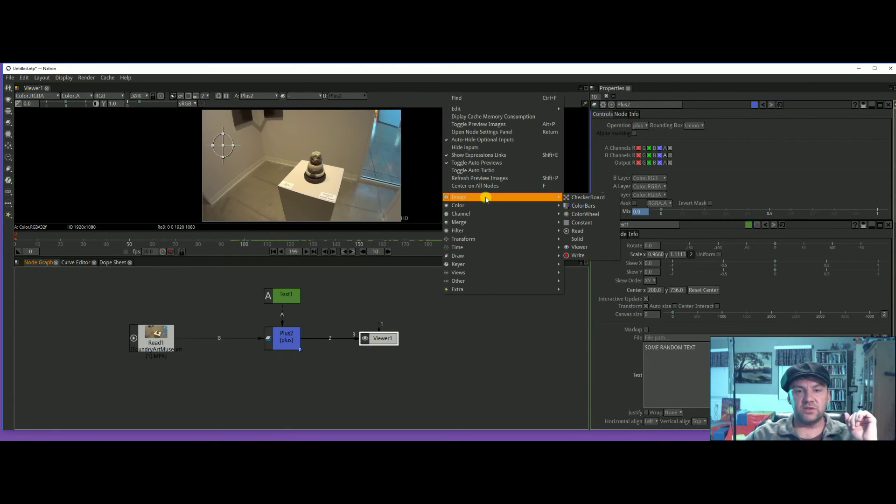
click(581, 256)
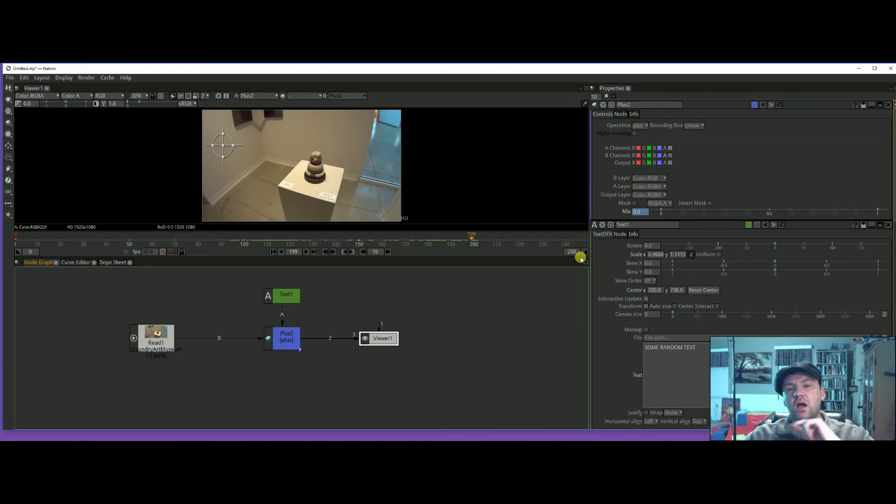
Step: Save the output as HELLO.MP4 on the Desktop with mp4 file type, then place the Write1 node
drag(484, 181, 498, 244)
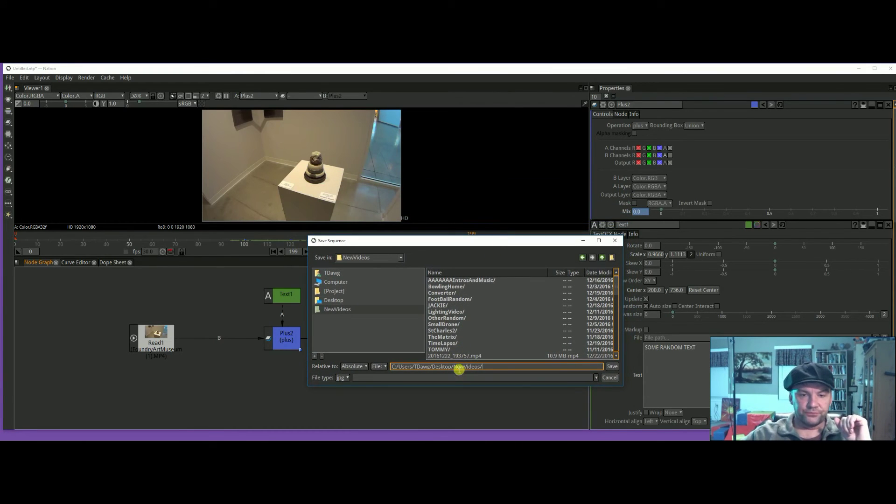
drag(453, 367, 514, 368)
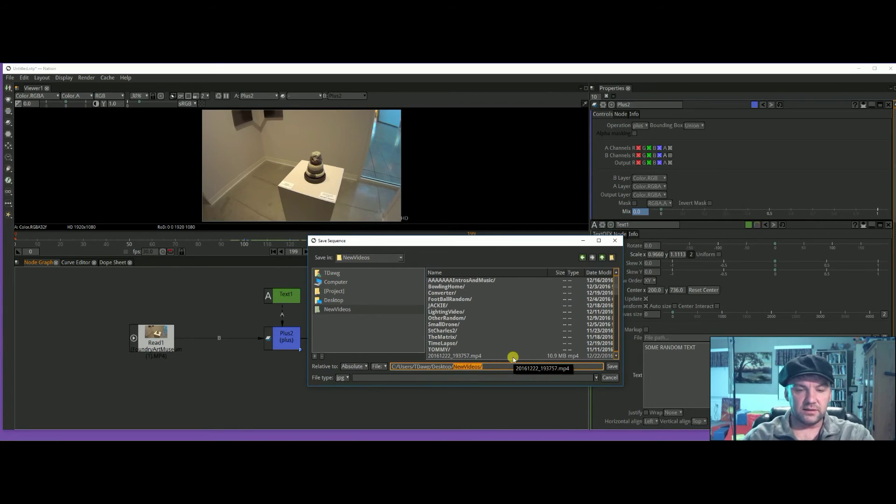
text(HELLO.MP)
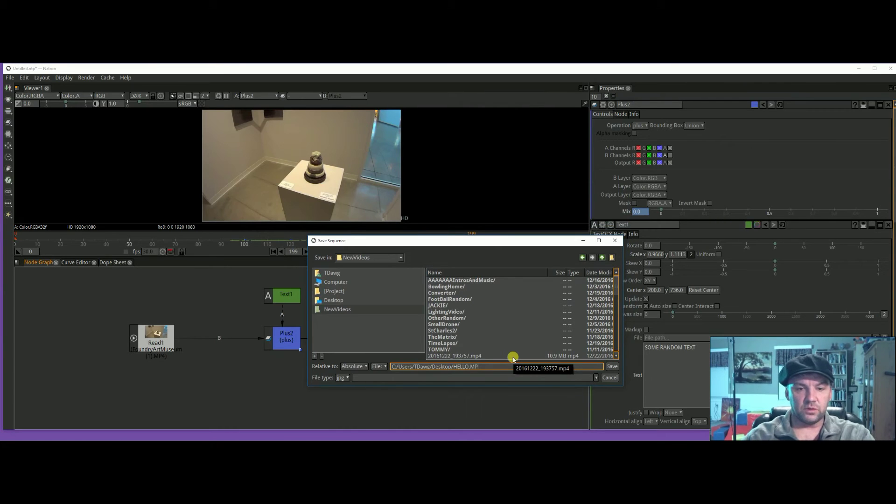
text(4)
click(344, 378)
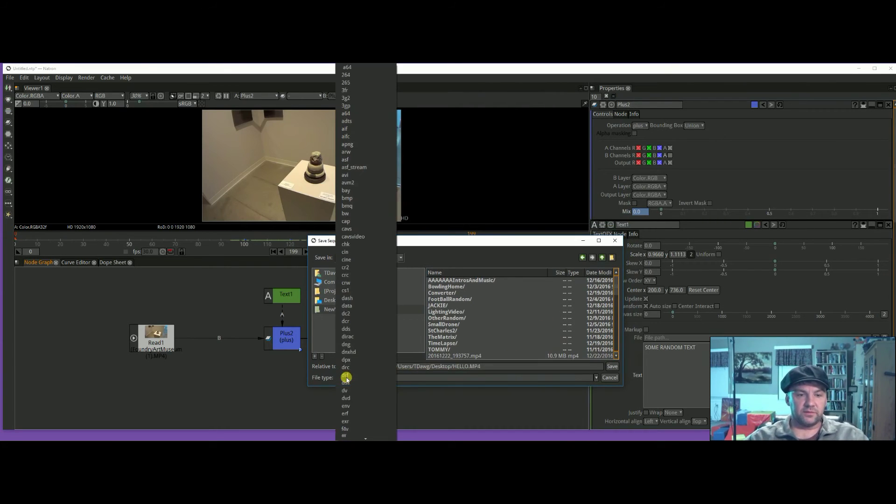
scroll(355, 375, up, 10)
scroll(357, 371, down, 14)
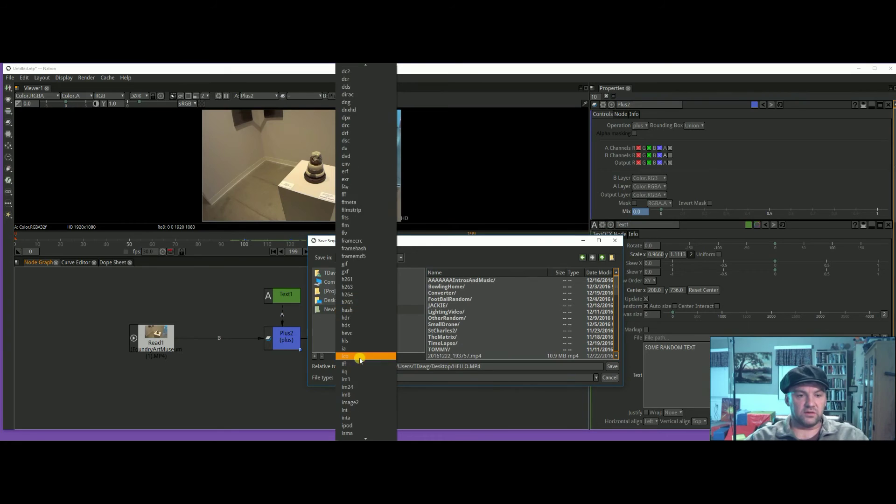
scroll(364, 363, down, 7)
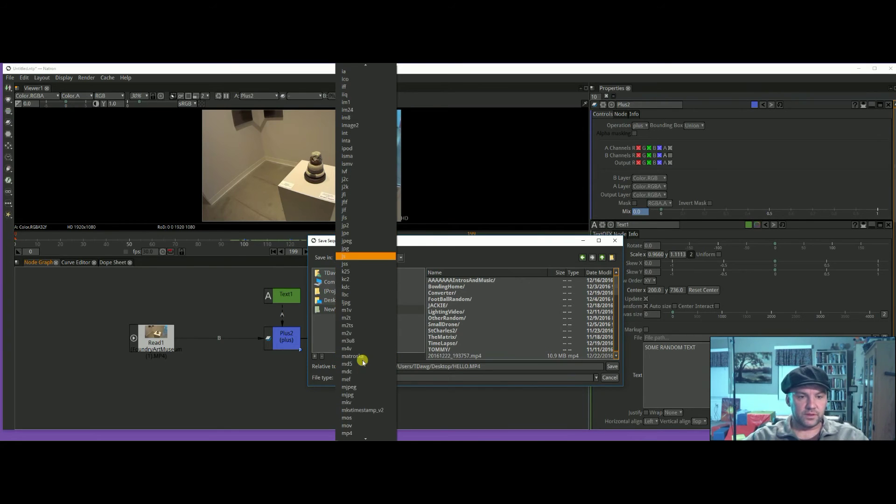
click(348, 371)
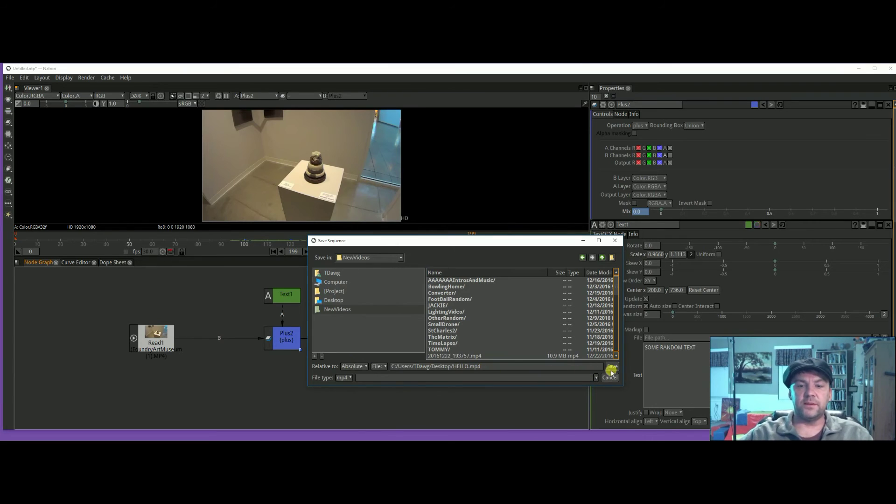
click(613, 368)
drag(329, 365, 394, 395)
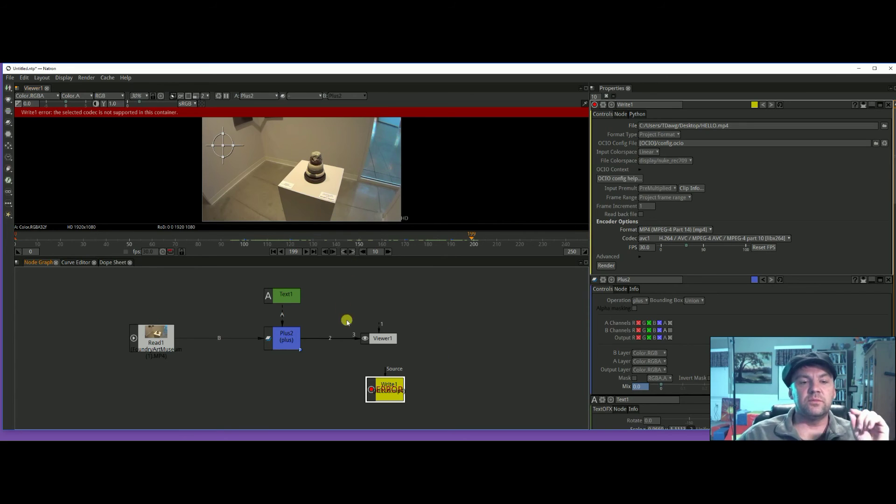
Step: Reposition Write1 so it sits just below Viewer1, beside the Plus2 output
drag(407, 374, 458, 339)
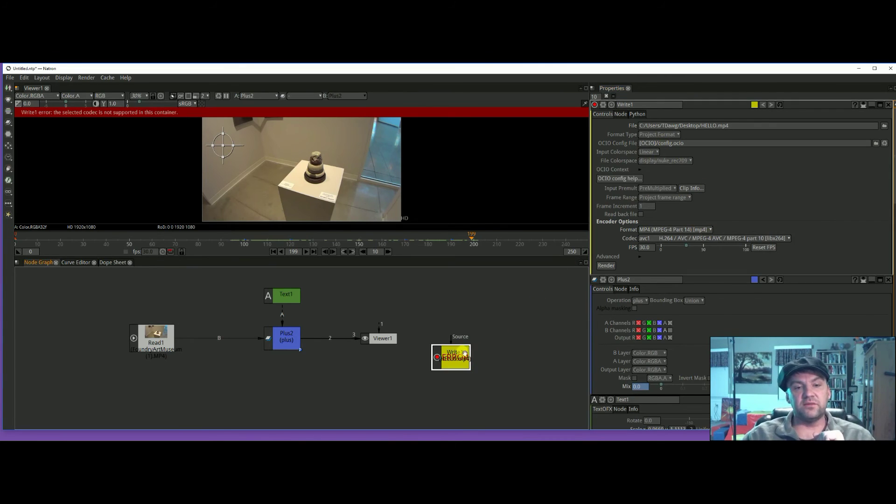
drag(459, 357, 367, 376)
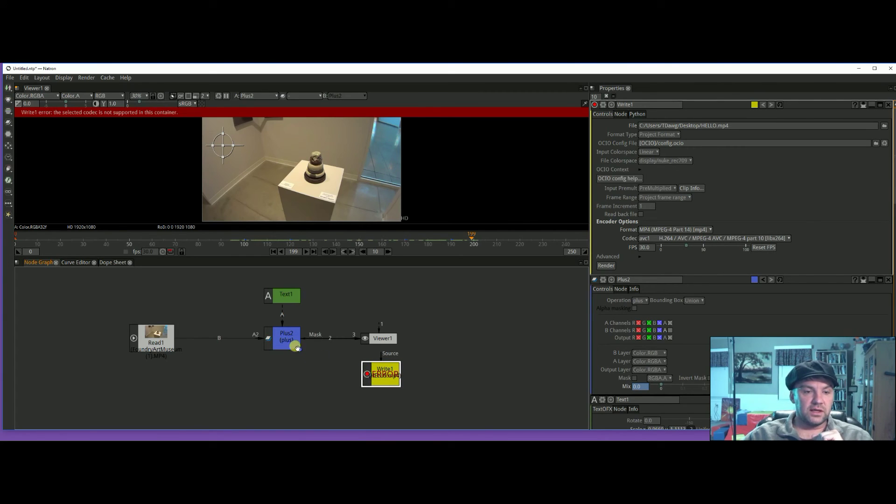
click(298, 349)
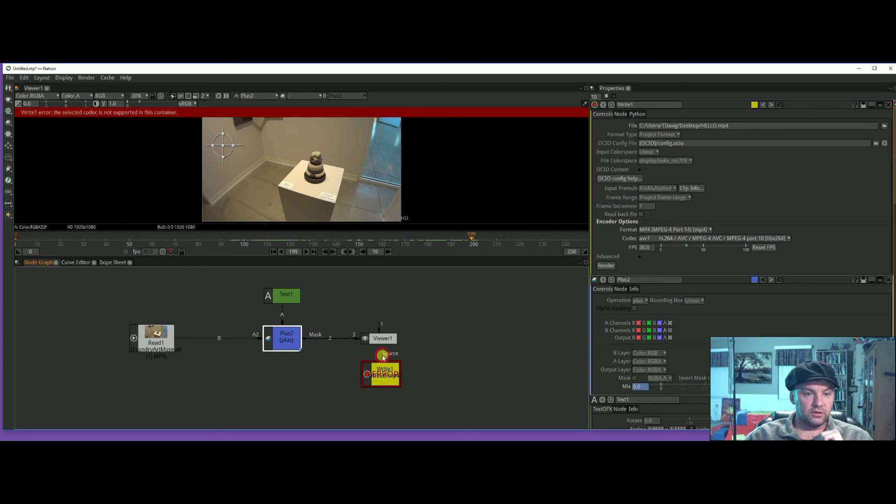
drag(383, 358, 290, 342)
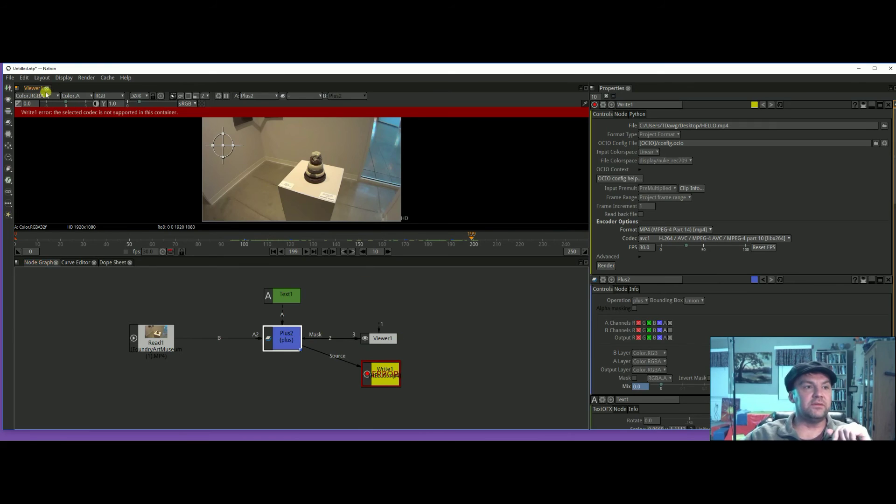
click(86, 77)
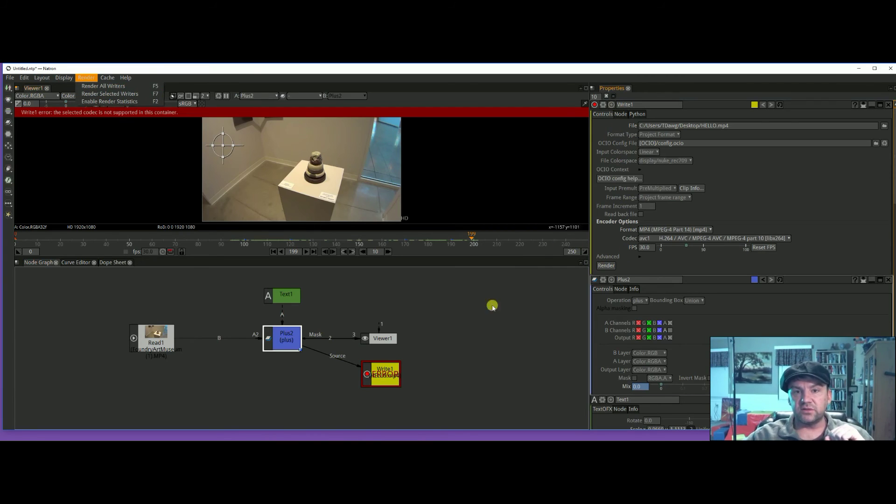
click(387, 372)
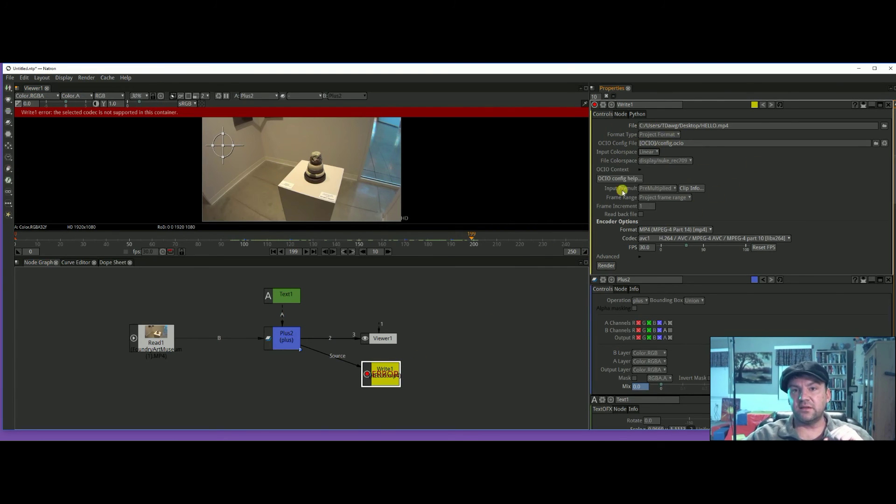
click(382, 339)
click(386, 374)
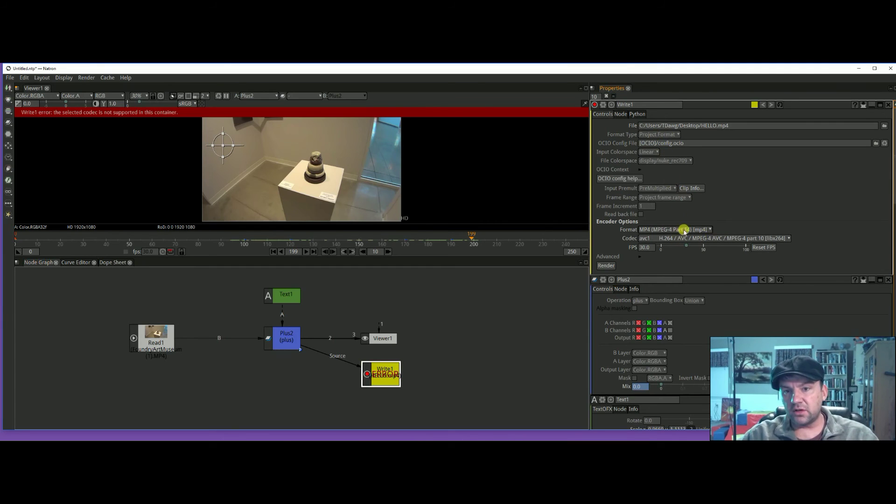
Step: Set Write1's output format to QuickTime / MOV, leaving the codec unchanged
click(709, 240)
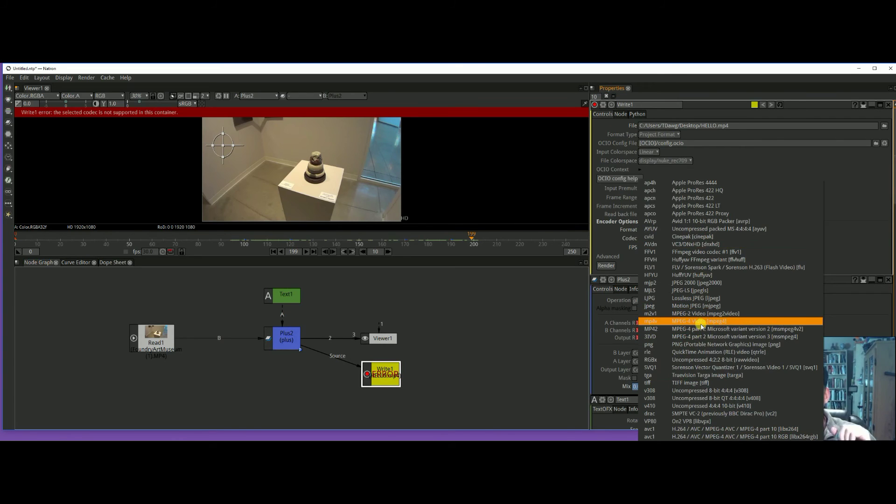
click(869, 315)
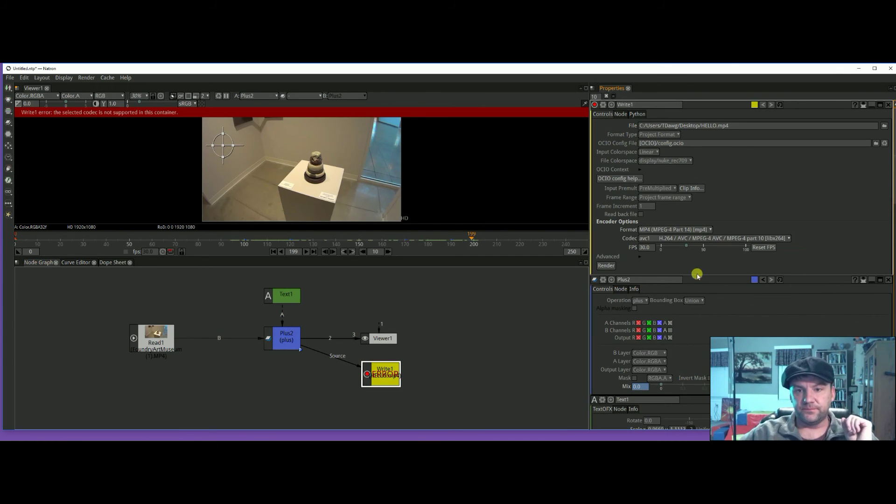
click(707, 230)
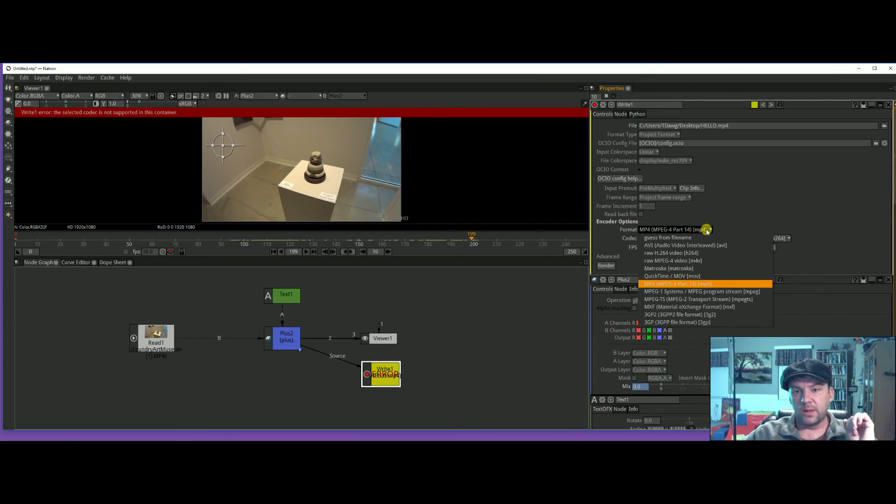
click(691, 276)
click(709, 243)
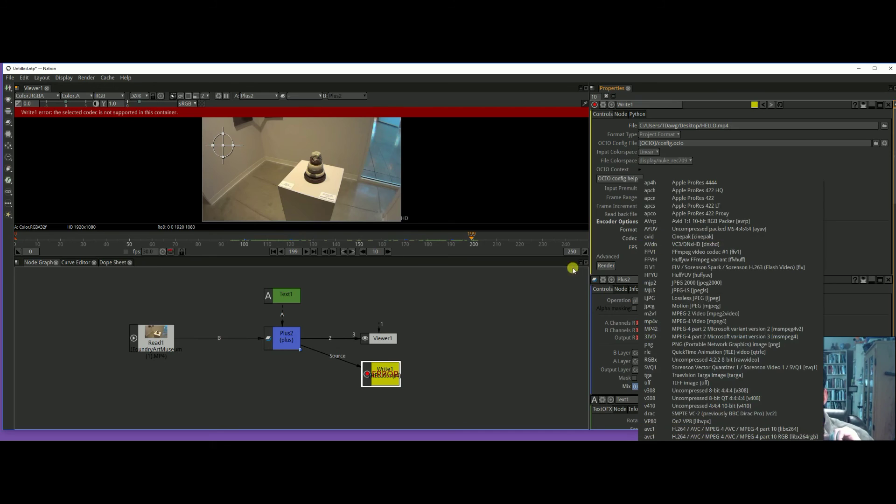
click(539, 297)
Step: Delete the Write1 node from the graph
click(387, 375)
mouse_move(386, 375)
mouse_down()
mouse_move(408, 373)
mouse_move(393, 377)
mouse_up()
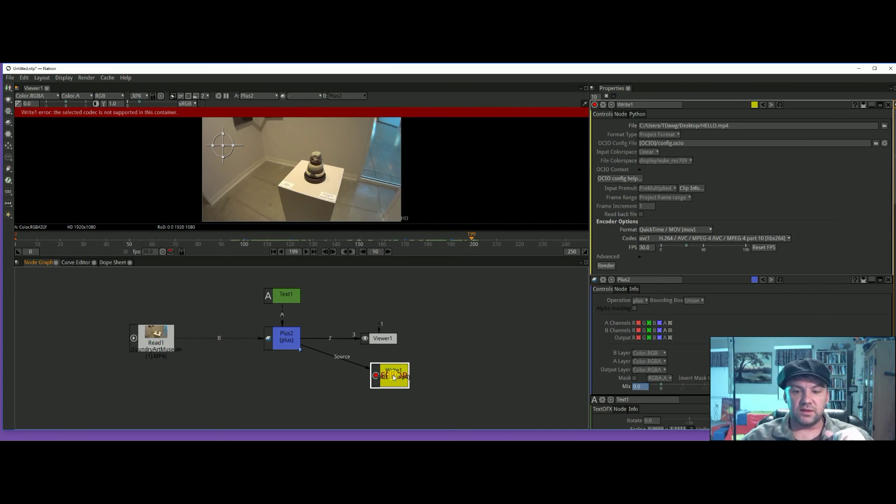
key(Delete)
Step: Add a Write node from the Image category of the Node Graph's context menu
right_click(373, 369)
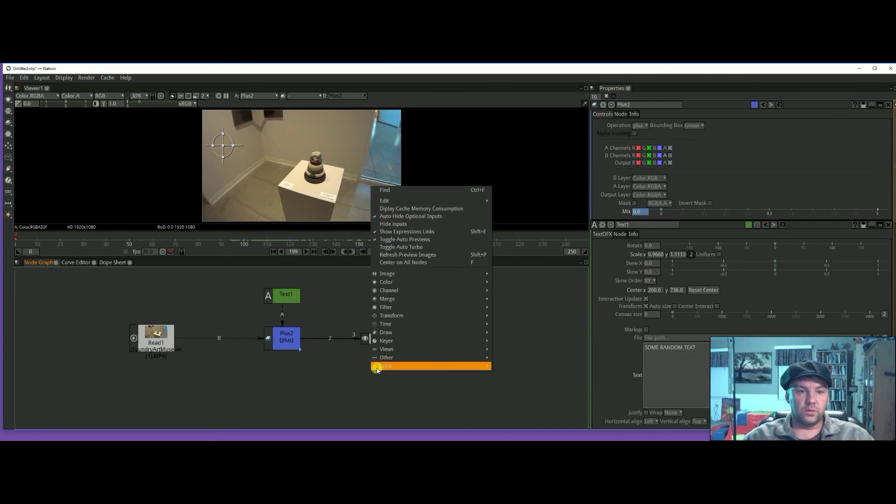
mouse_move(376, 367)
mouse_move(425, 278)
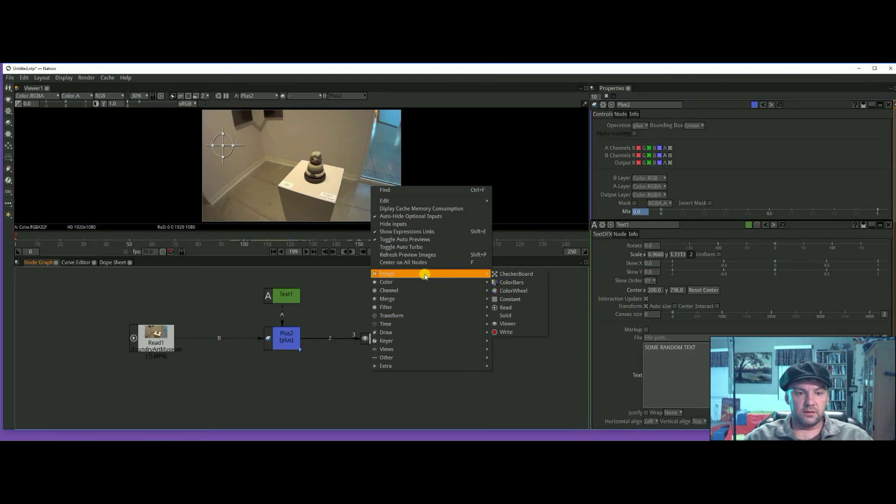
click(506, 332)
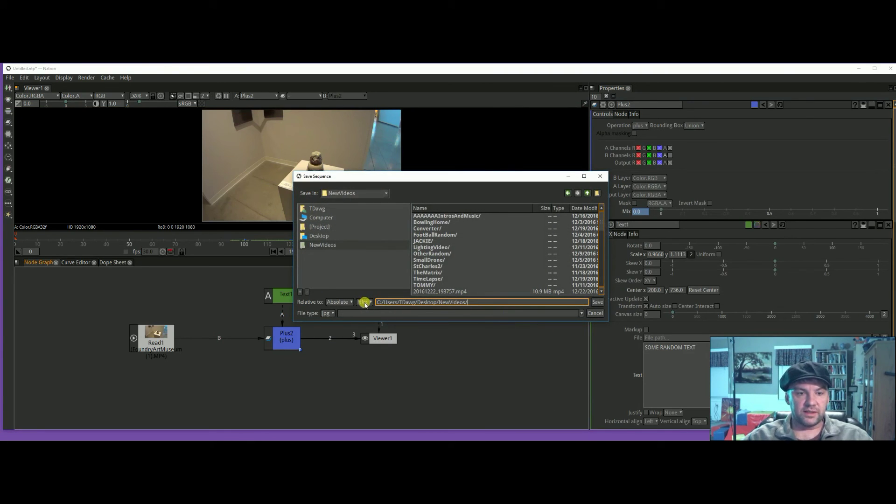
Step: Save the writer's output as Untitled.mov in NewVideos with the mov file type
click(331, 314)
scroll(332, 320, down, 12)
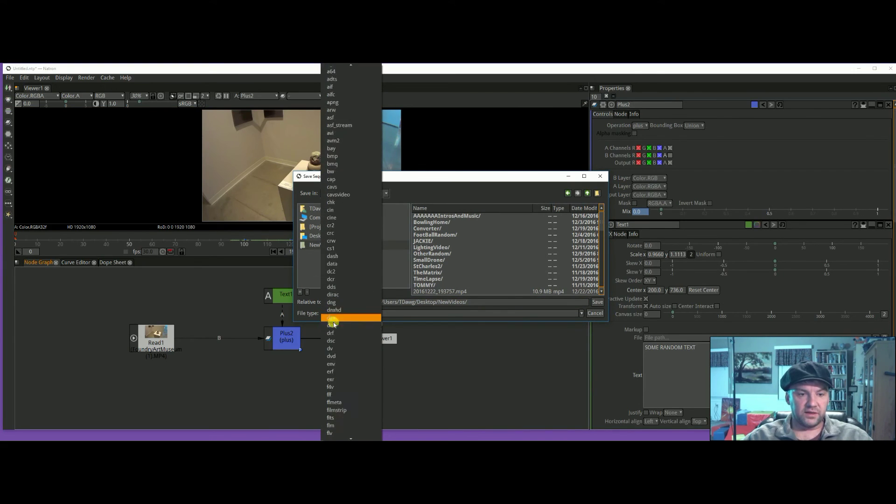
scroll(334, 323, down, 12)
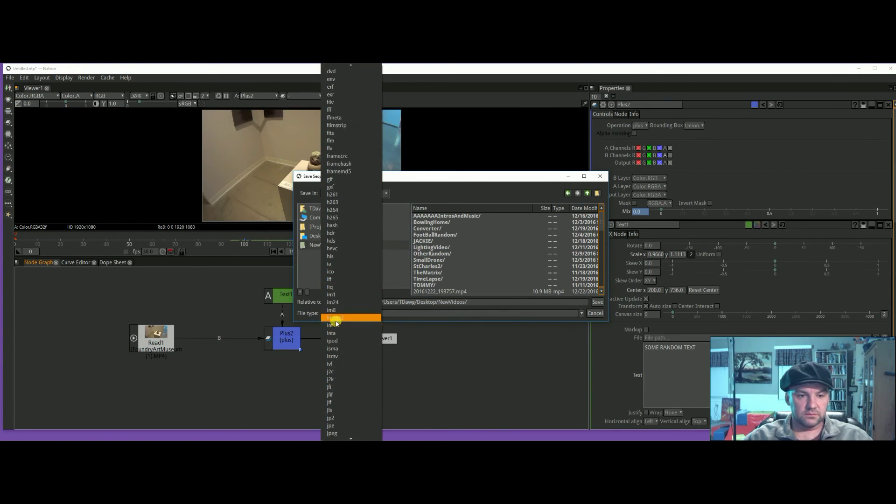
scroll(339, 326, down, 1)
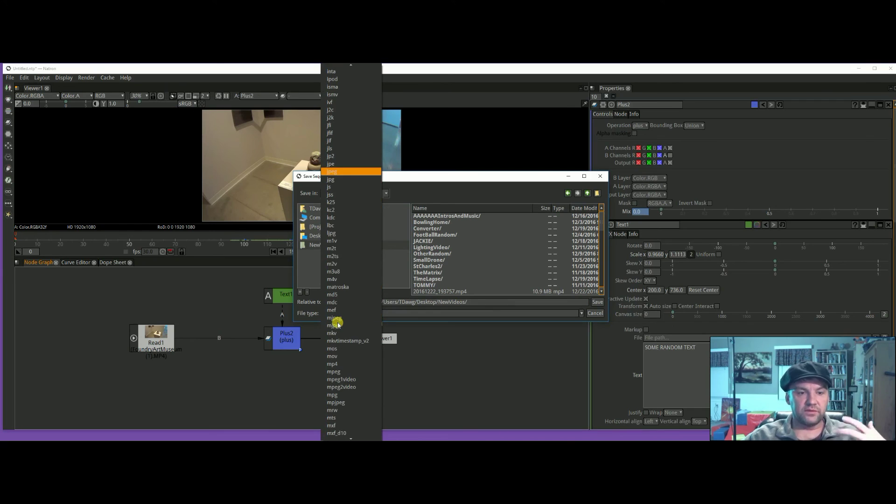
click(333, 357)
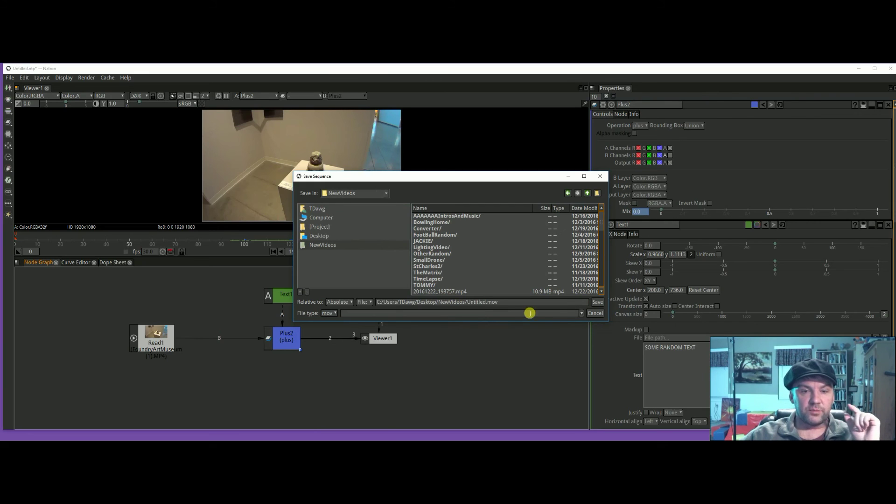
click(598, 303)
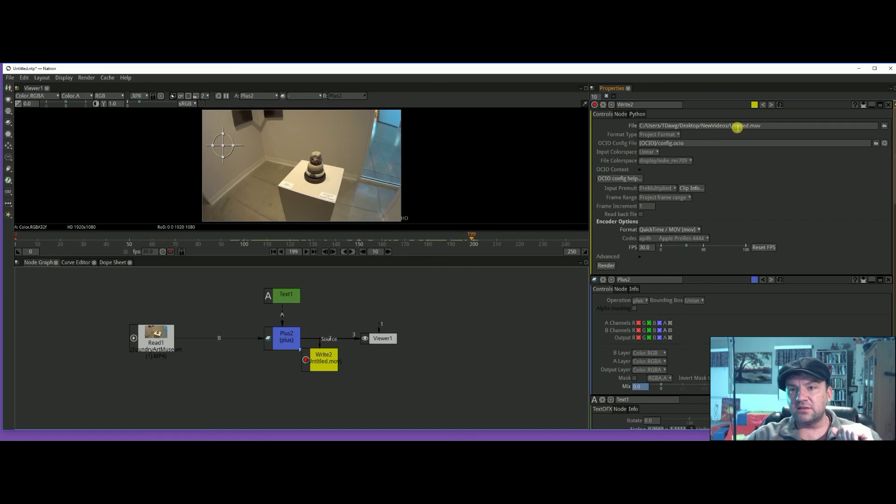
Step: Render Write2, review its file path and codec, and select the failed render task
click(607, 266)
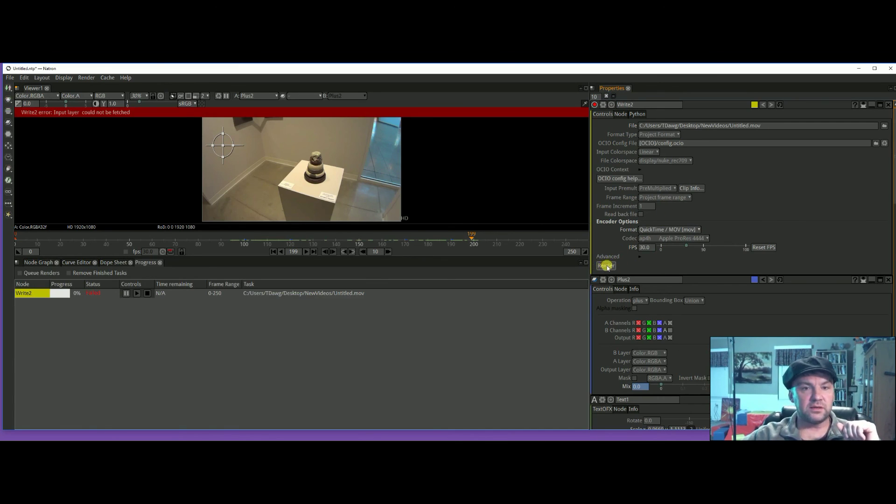
drag(641, 126, 774, 134)
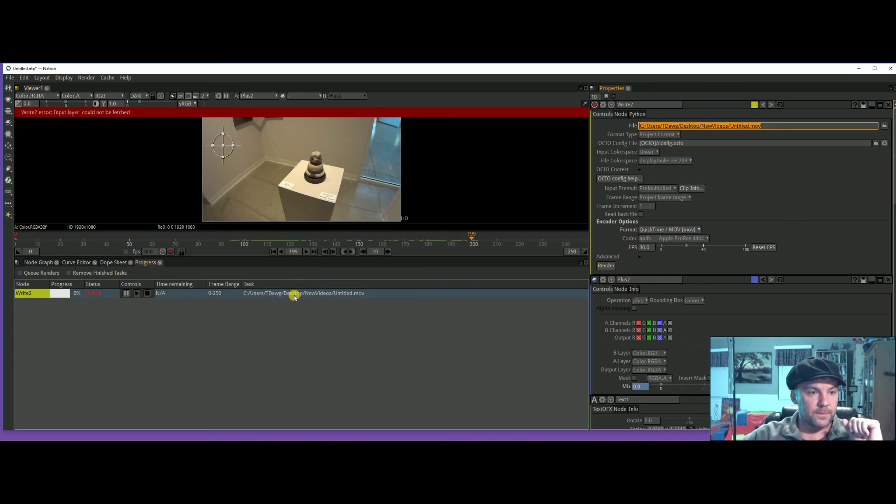
click(707, 239)
click(234, 330)
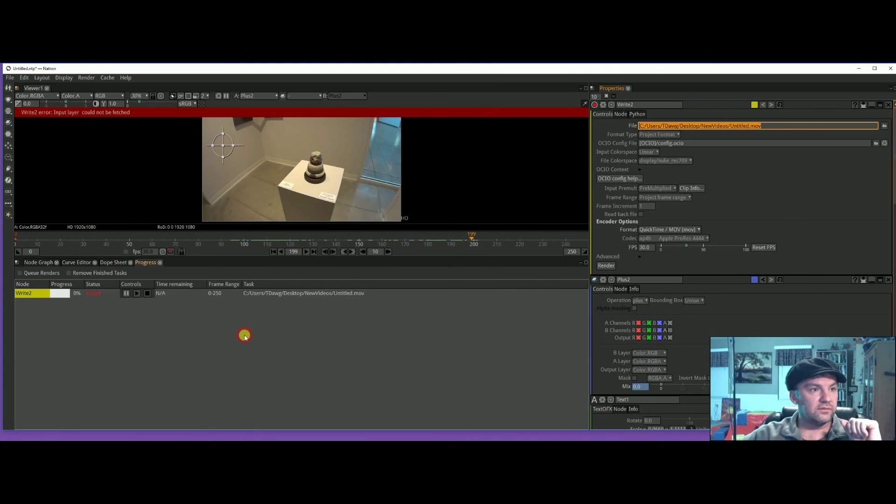
click(245, 336)
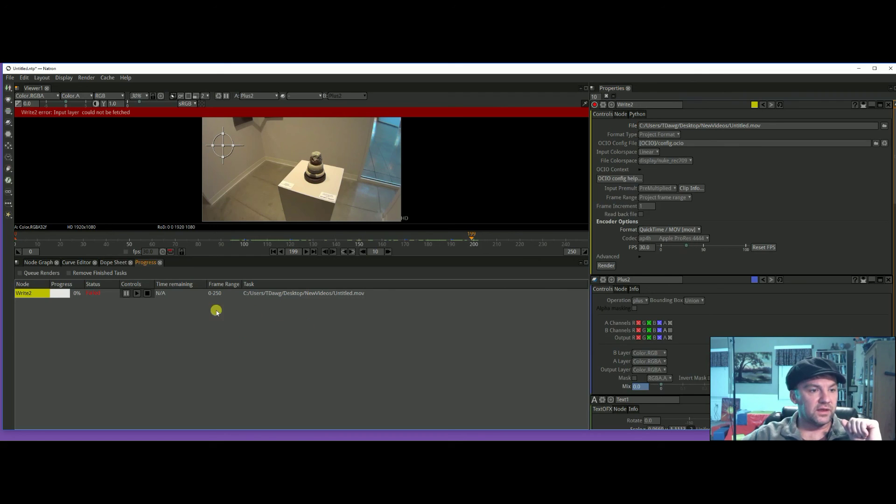
click(273, 293)
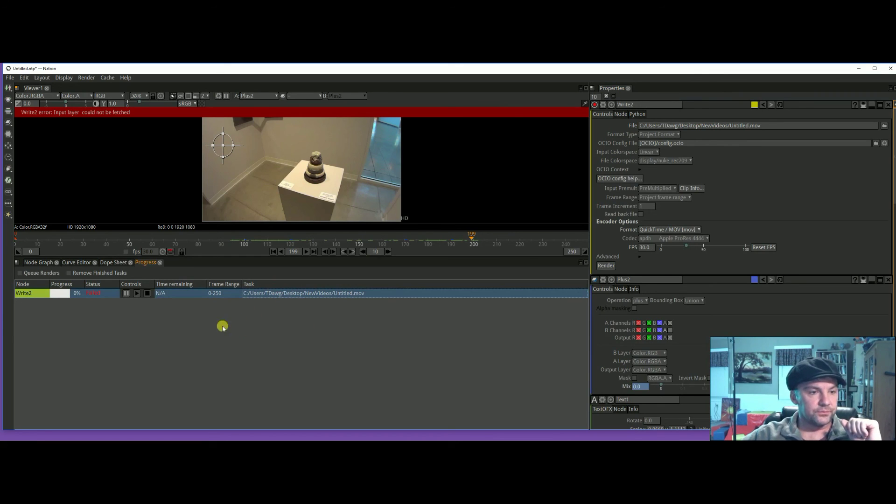
Step: Move Write2 below and right of Plus2 and restart the Untitled.mov render
click(37, 263)
drag(320, 345, 288, 340)
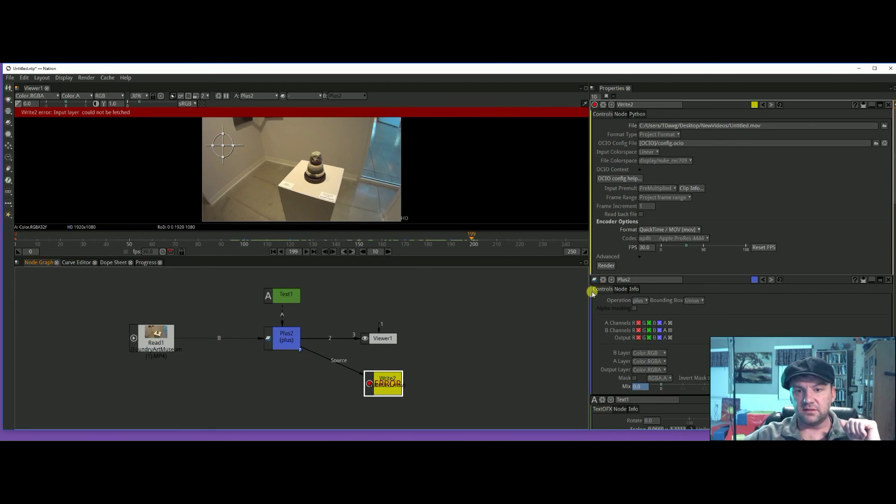
click(608, 265)
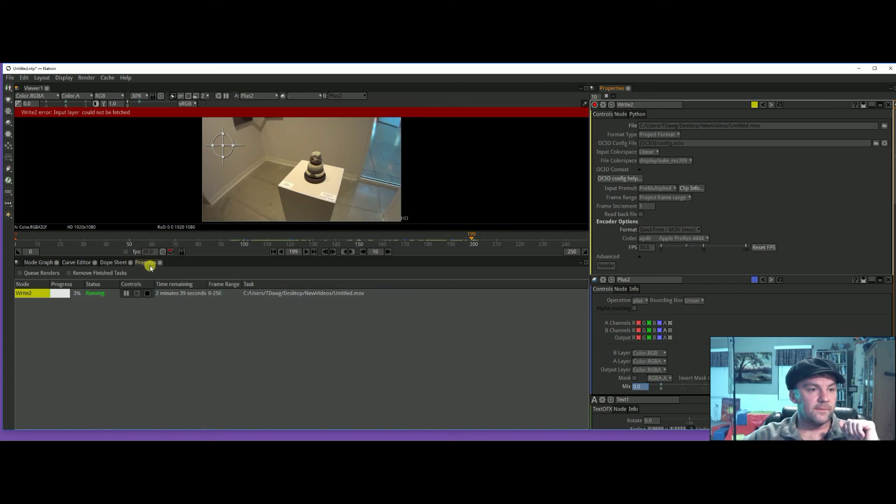
click(38, 263)
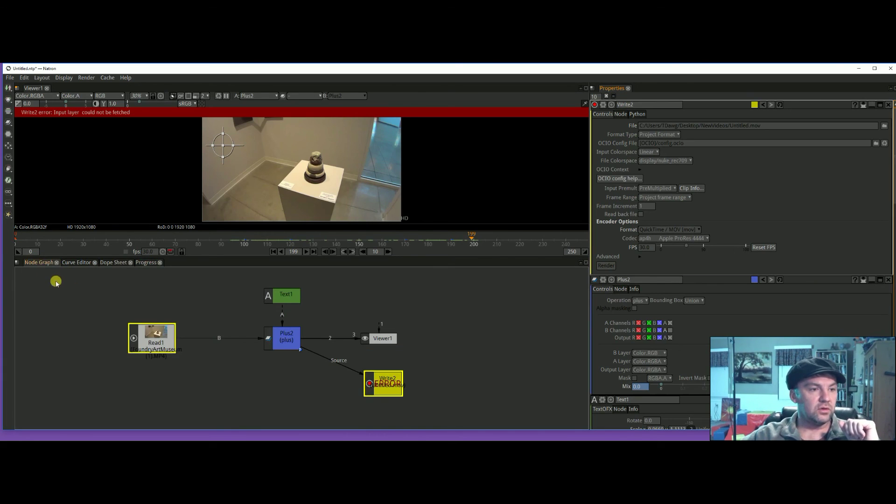